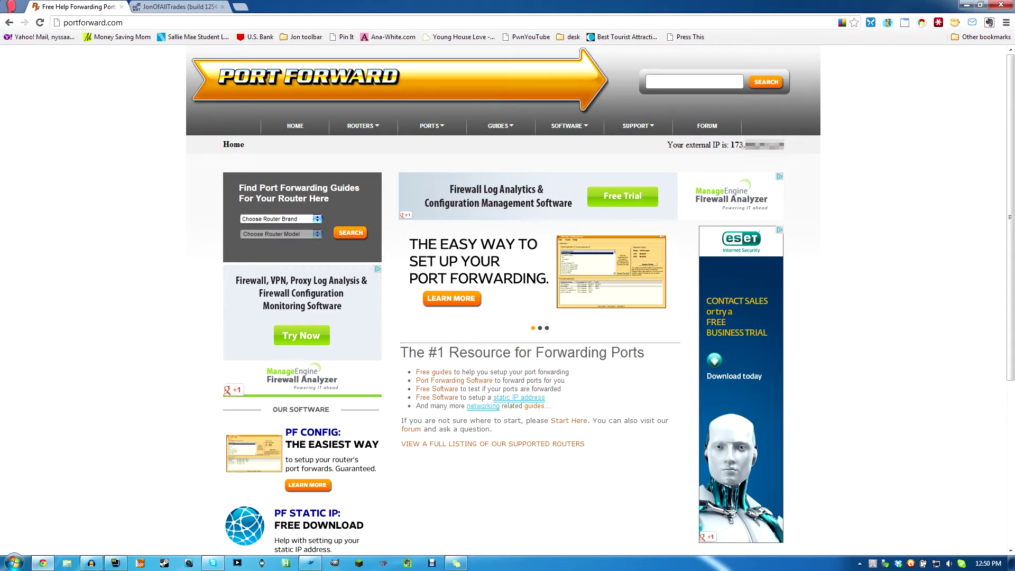
Open the PF Static IP free software page from PortForward.com's SOFTWARE menu.
{"action": "mouse_move", "coordinate": [570, 128]}
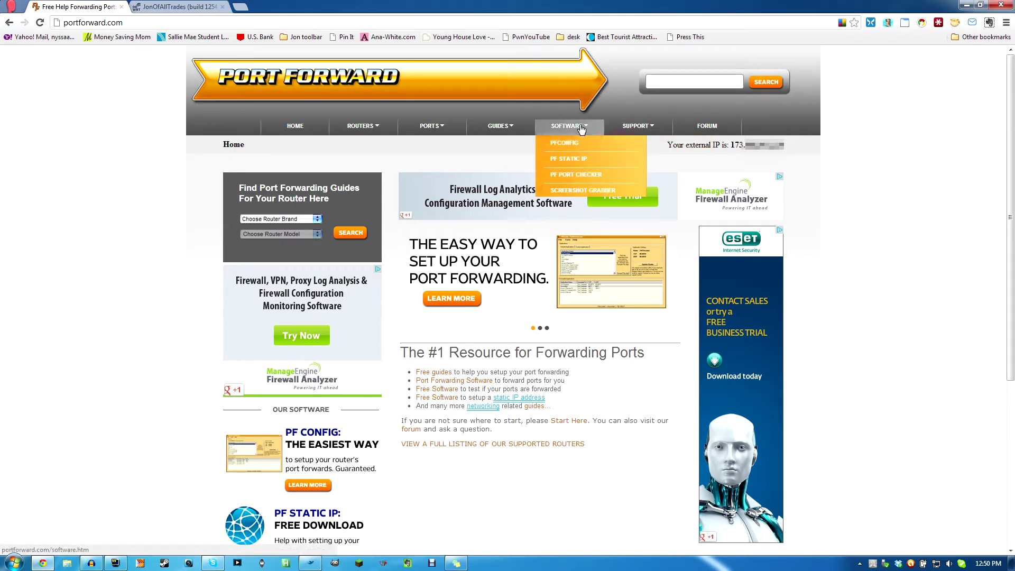
{"action": "left_click", "coordinate": [575, 160]}
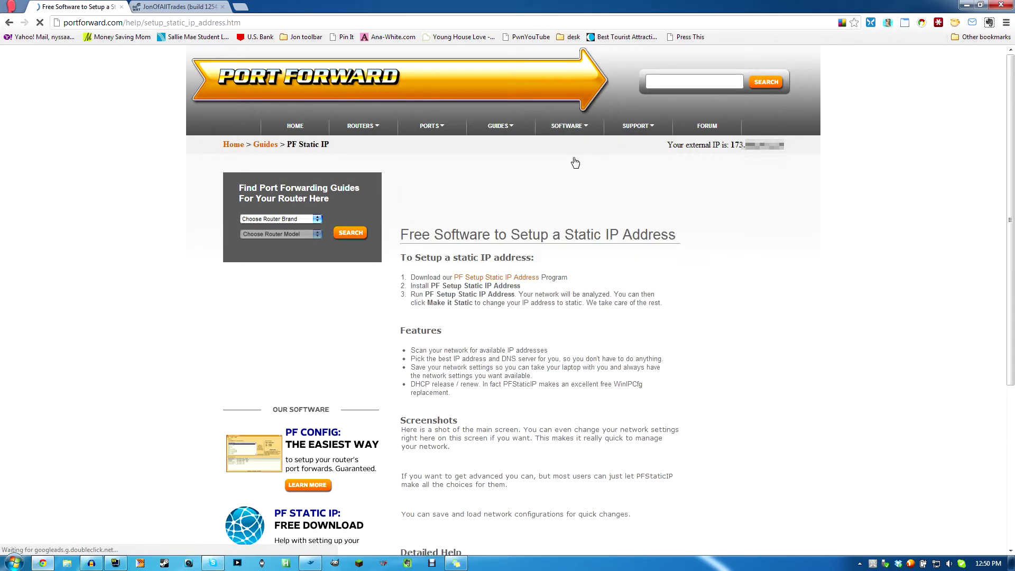
Download the Portforward-Setup-Static-IP-Address installer and launch the finished download.
{"action": "left_click", "coordinate": [489, 281]}
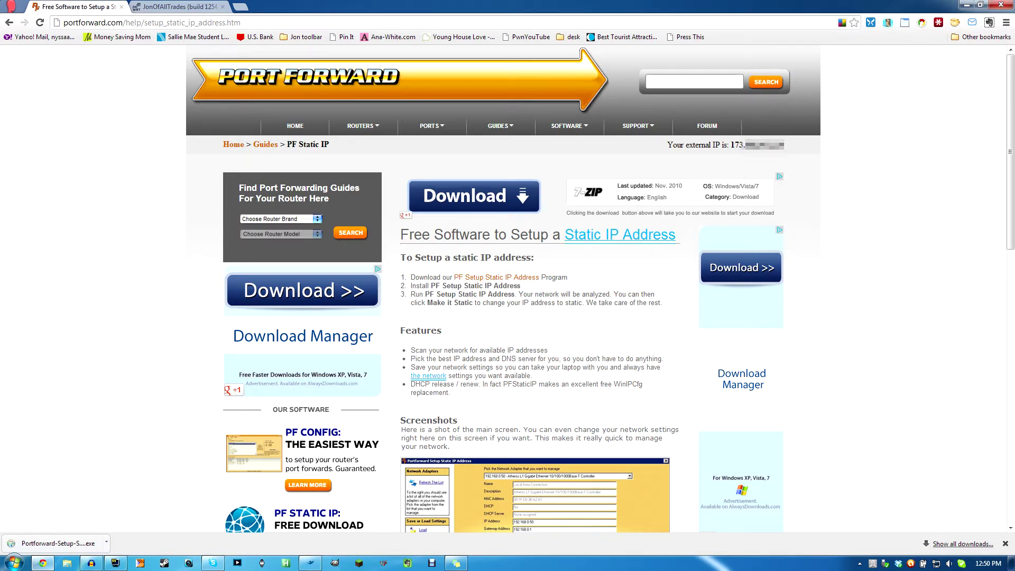
{"action": "left_click", "coordinate": [53, 544]}
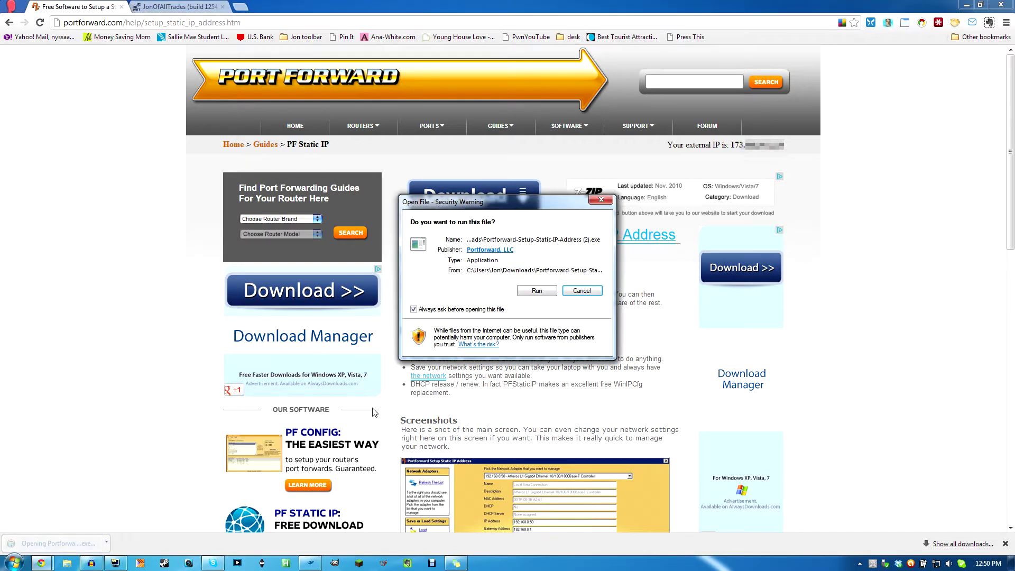
Run the installer, accept the licence and keep the default install folder.
{"action": "left_click", "coordinate": [530, 291]}
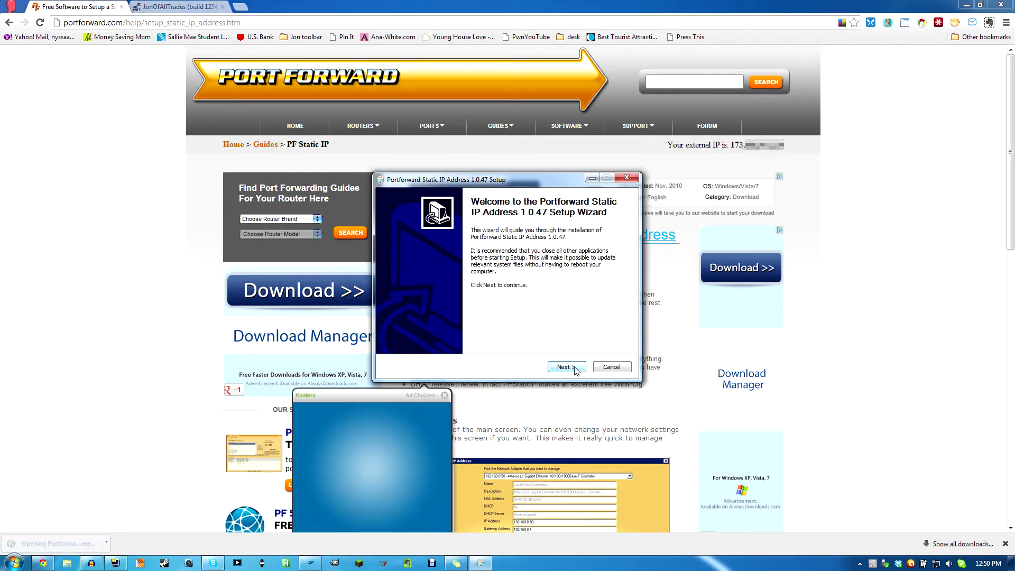
{"action": "left_click", "coordinate": [564, 366]}
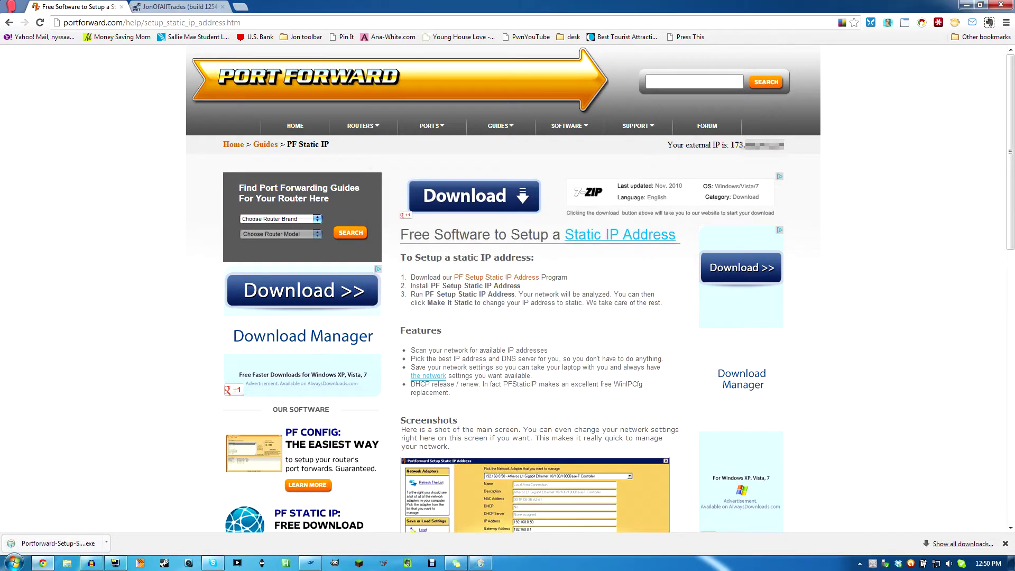
{"action": "left_click", "coordinate": [480, 562]}
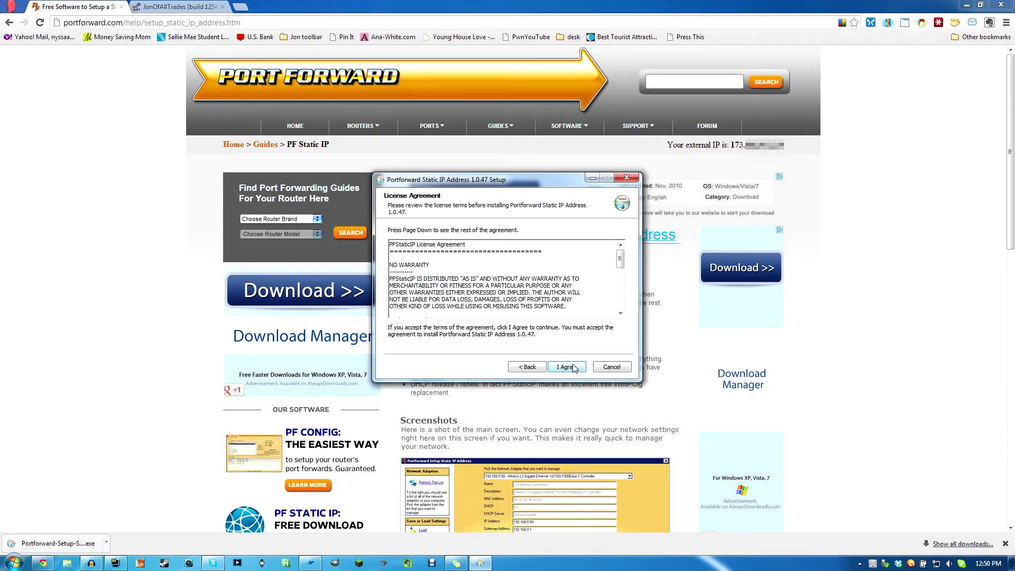
{"action": "left_click", "coordinate": [566, 366]}
{"action": "left_click", "coordinate": [566, 367]}
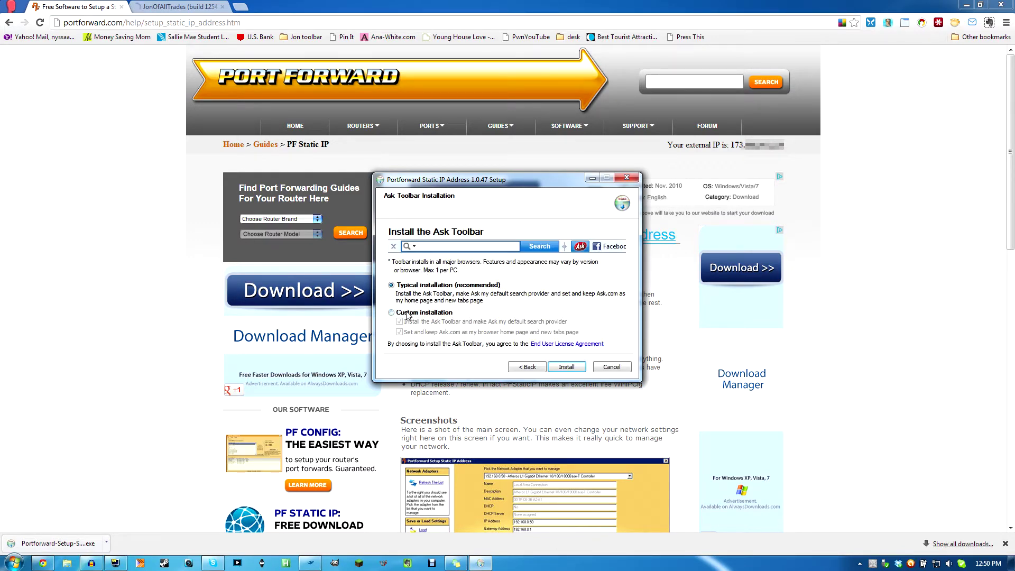
Choose Custom installation, decline the Ask Toolbar and Ask home page, and finish installing.
{"action": "left_click", "coordinate": [416, 312]}
{"action": "left_click", "coordinate": [418, 321]}
{"action": "left_click", "coordinate": [418, 332]}
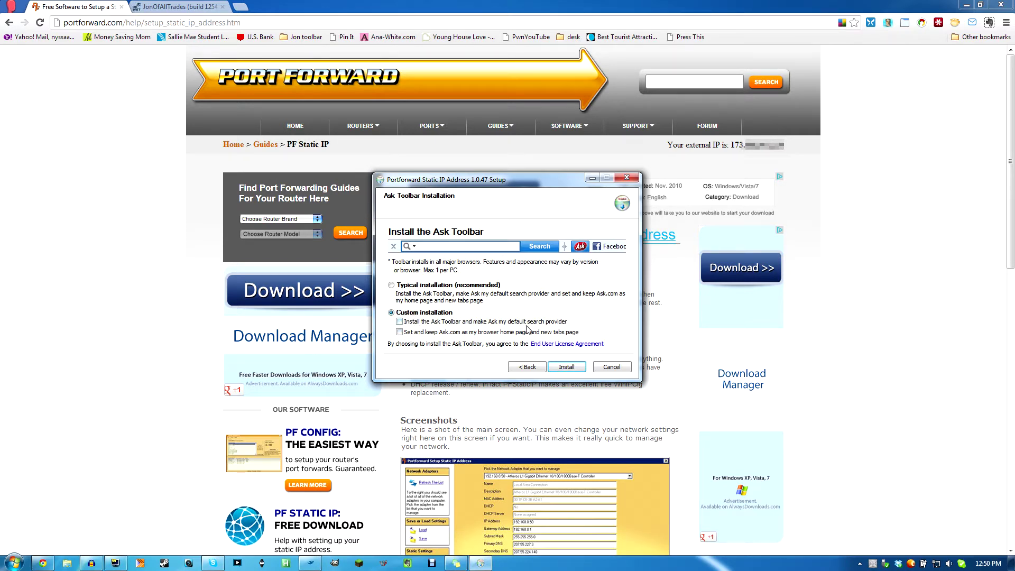
{"action": "left_click", "coordinate": [565, 373]}
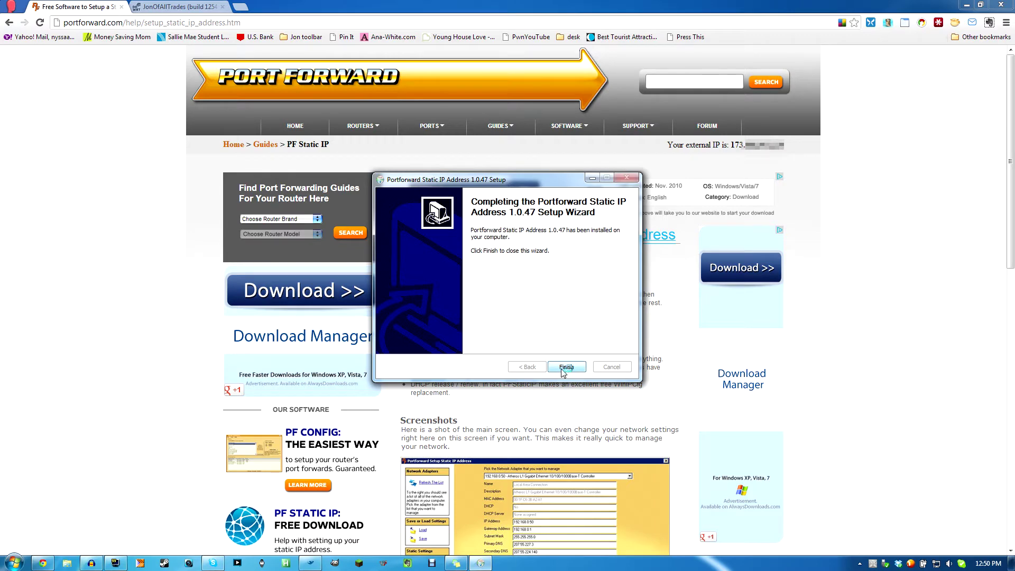
{"action": "left_click", "coordinate": [564, 367]}
{"action": "key", "text": "super"}
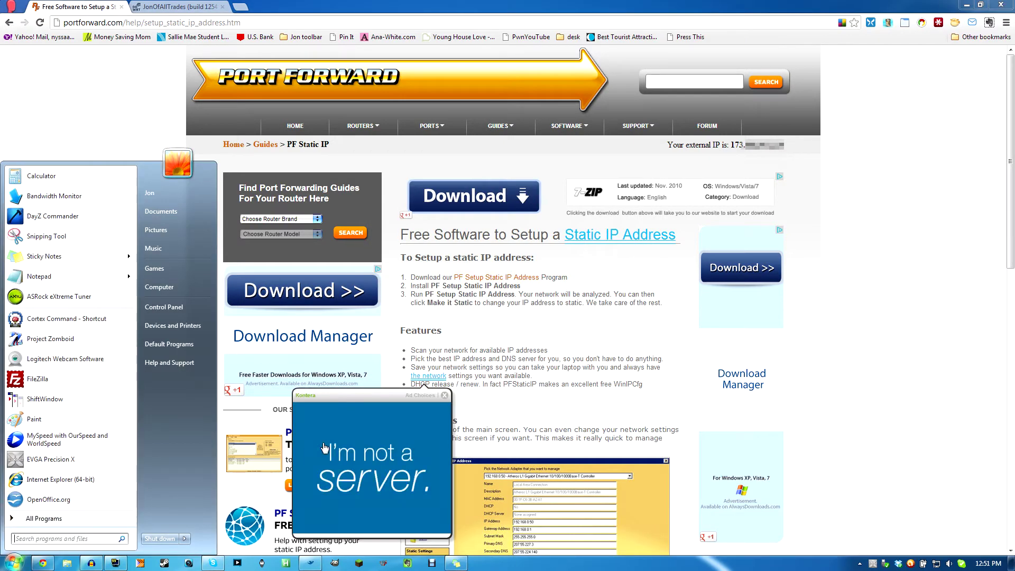
Launch Portforward Setup Static IP Address from All Programs > Portforward.com.
{"action": "left_click", "coordinate": [444, 395]}
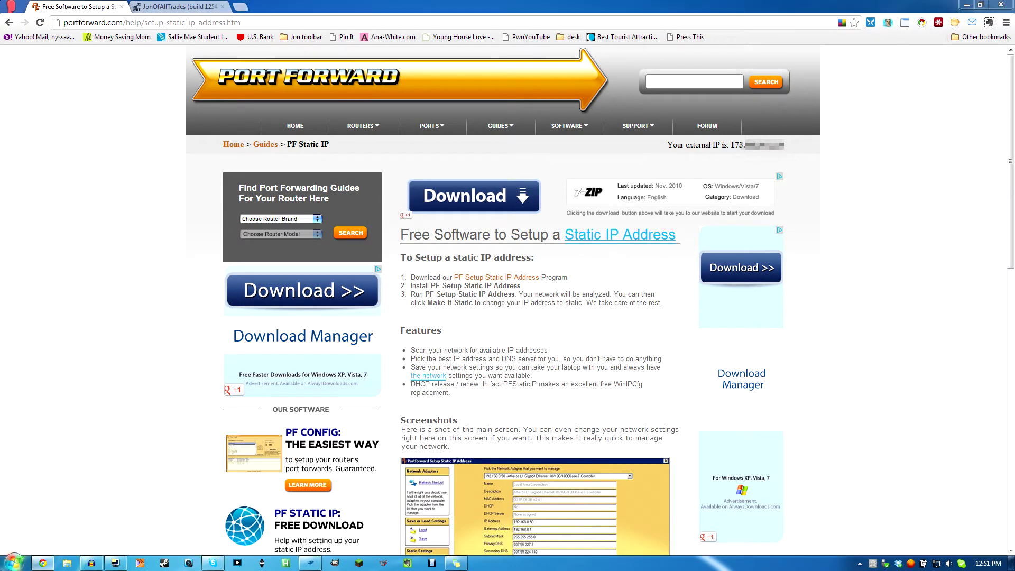
{"action": "key", "text": "super"}
{"action": "left_click", "coordinate": [42, 518]}
{"action": "scroll", "coordinate": [87, 408], "scroll_direction": "down", "scroll_amount": 2}
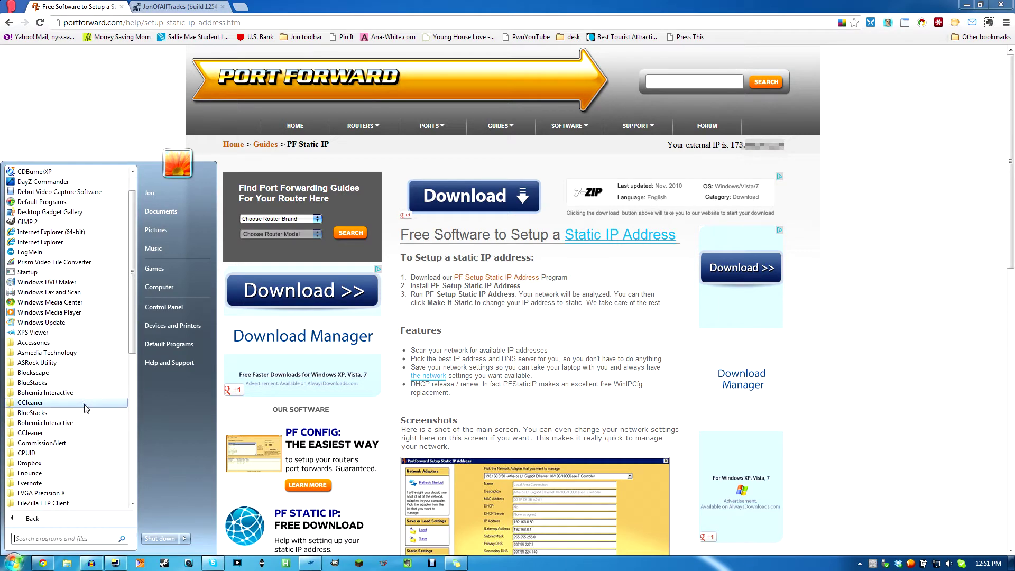
{"action": "scroll", "coordinate": [86, 407], "scroll_direction": "down", "scroll_amount": 6}
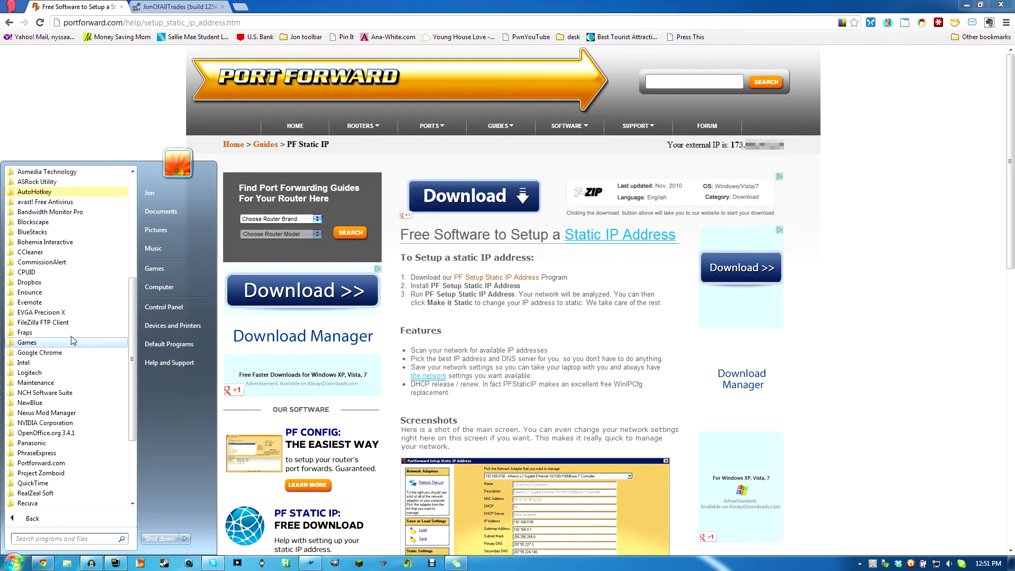
{"action": "left_click", "coordinate": [72, 463]}
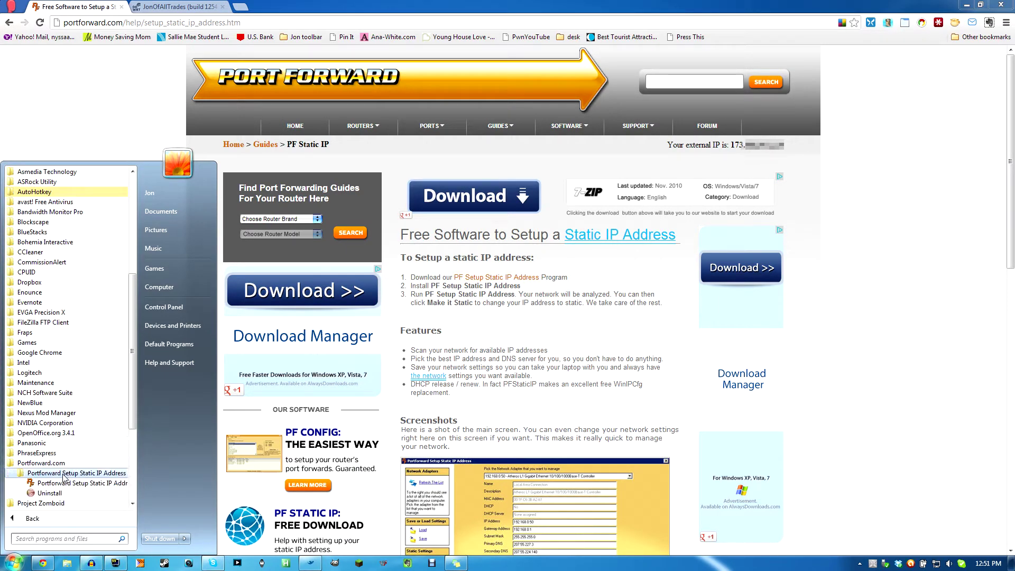
{"action": "left_click", "coordinate": [64, 482]}
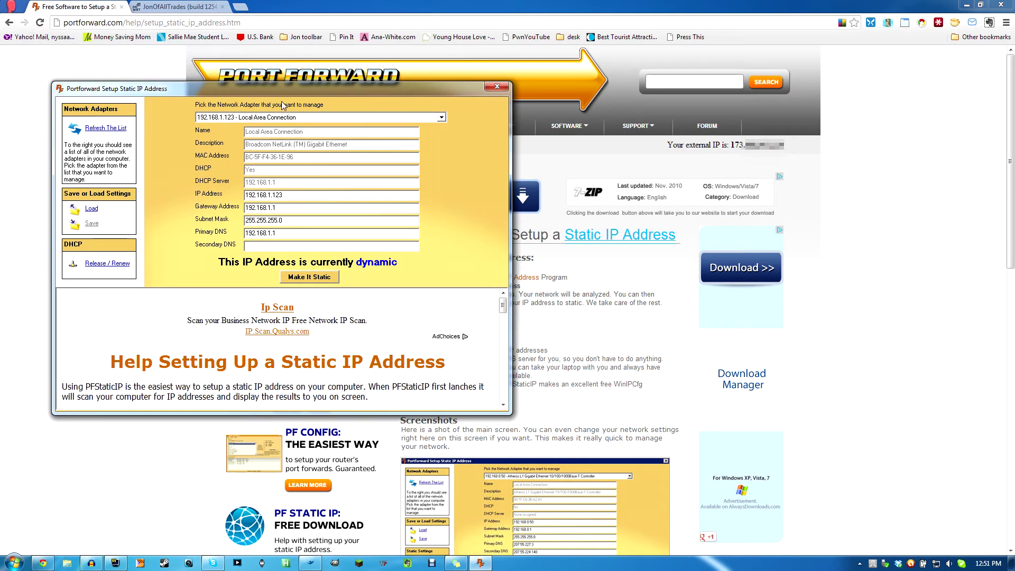
Make the Local Area Connection's IP static at 192.168.1.50 and apply the changes.
{"action": "left_click", "coordinate": [345, 117]}
{"action": "left_click", "coordinate": [343, 127]}
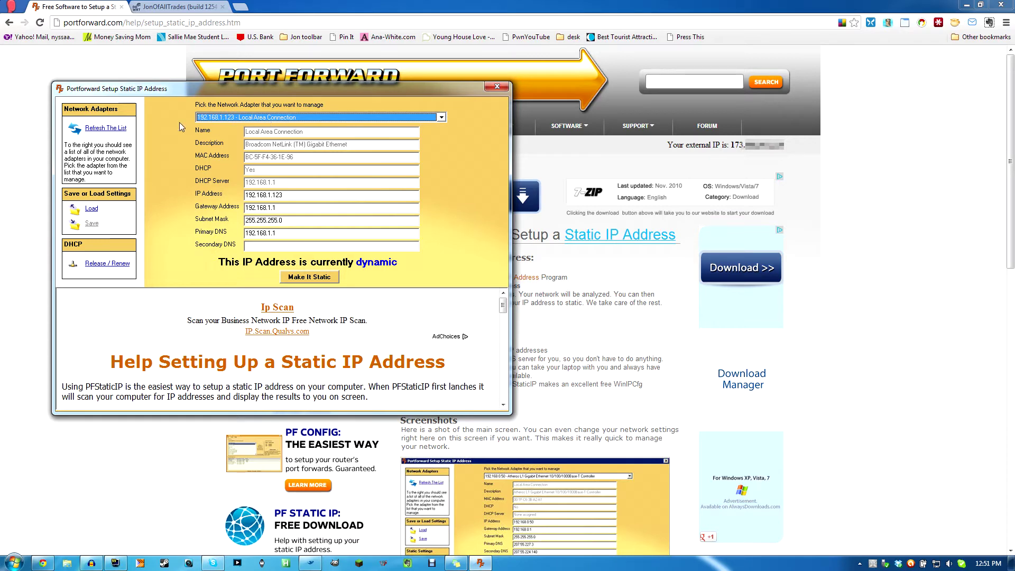
{"action": "left_click", "coordinate": [311, 280]}
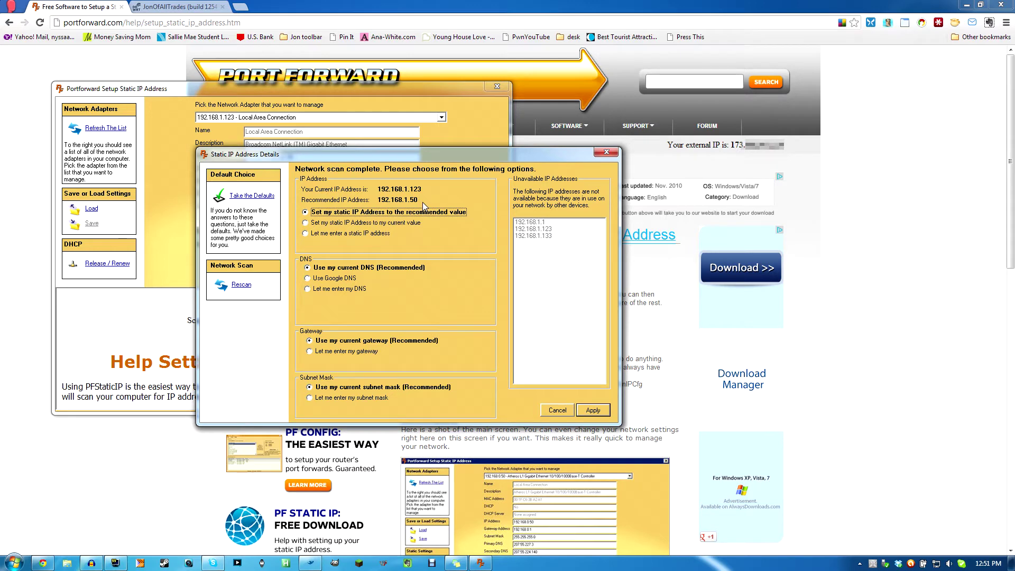
{"action": "left_click", "coordinate": [593, 410]}
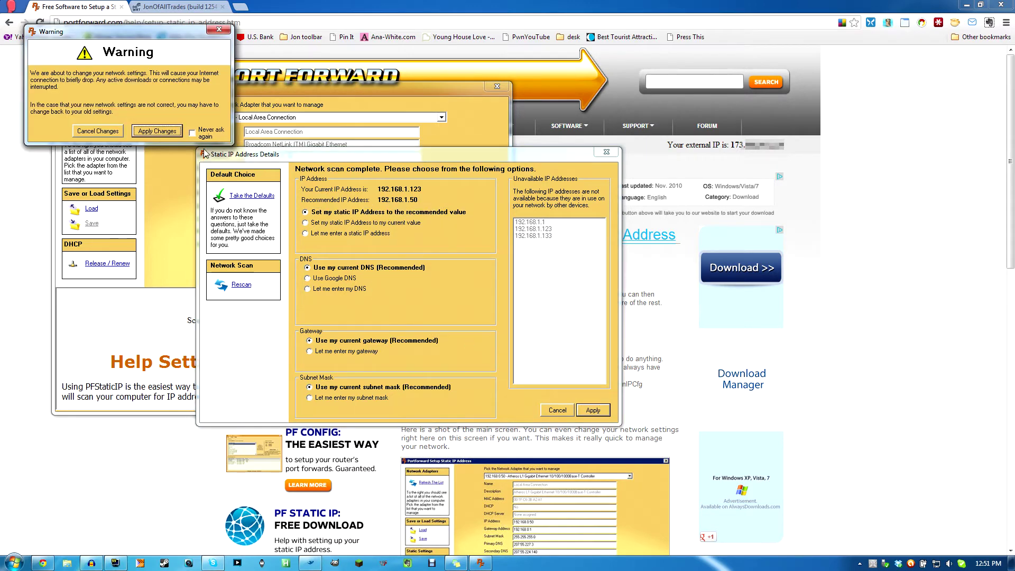
{"action": "left_click", "coordinate": [156, 131]}
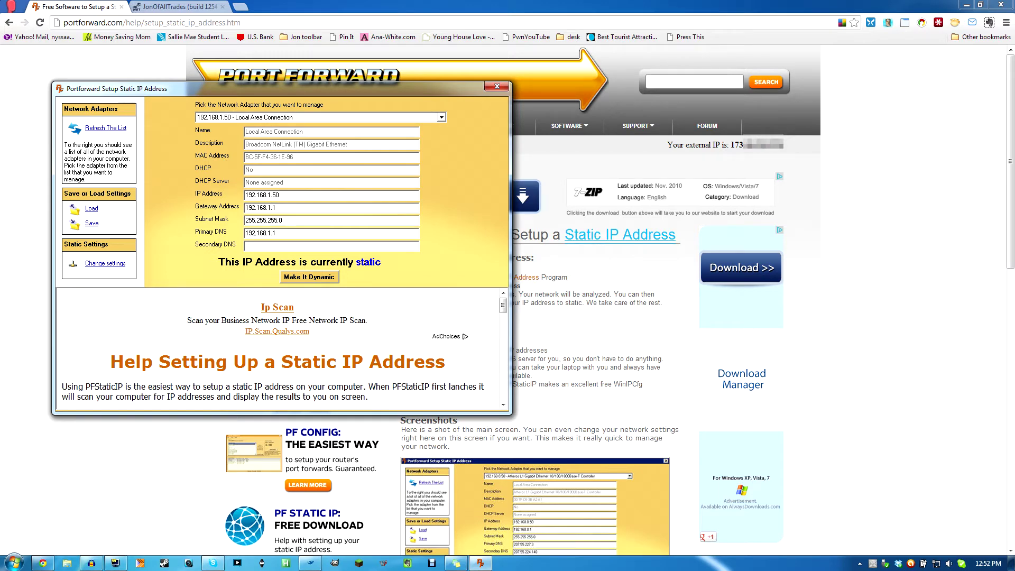
Close PFStaticIP and open PortForward.com's full ROUTERS guide list.
{"action": "left_click", "coordinate": [497, 87]}
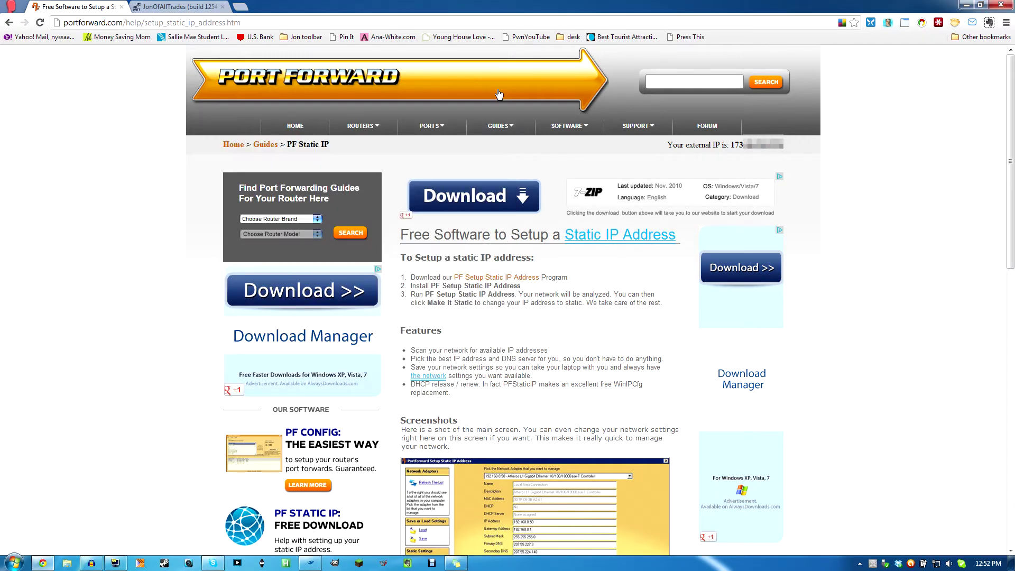
{"action": "left_click", "coordinate": [499, 94]}
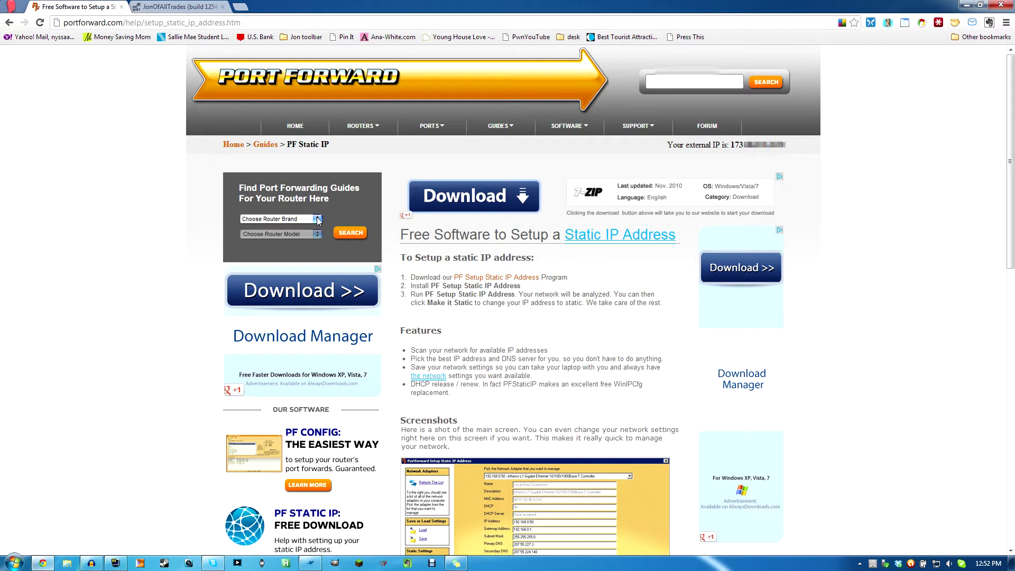
{"action": "left_click", "coordinate": [317, 220]}
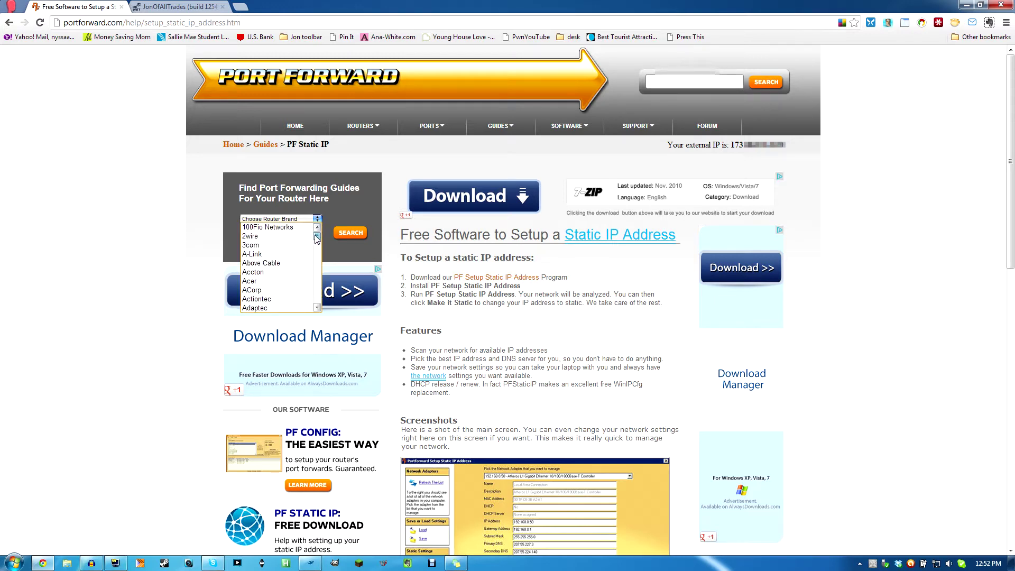
{"action": "left_click", "coordinate": [337, 201]}
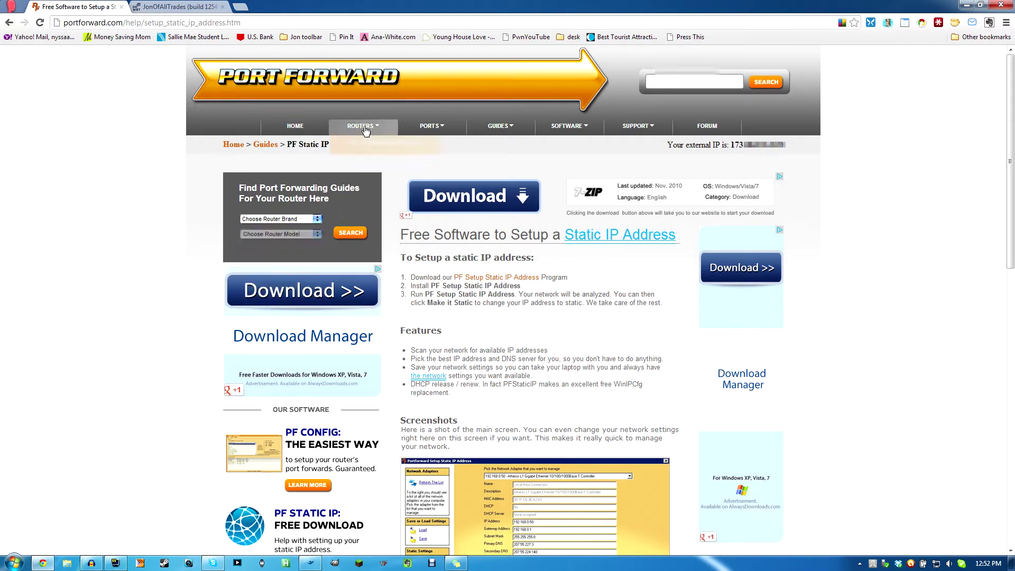
{"action": "mouse_move", "coordinate": [362, 125]}
{"action": "left_click", "coordinate": [382, 143]}
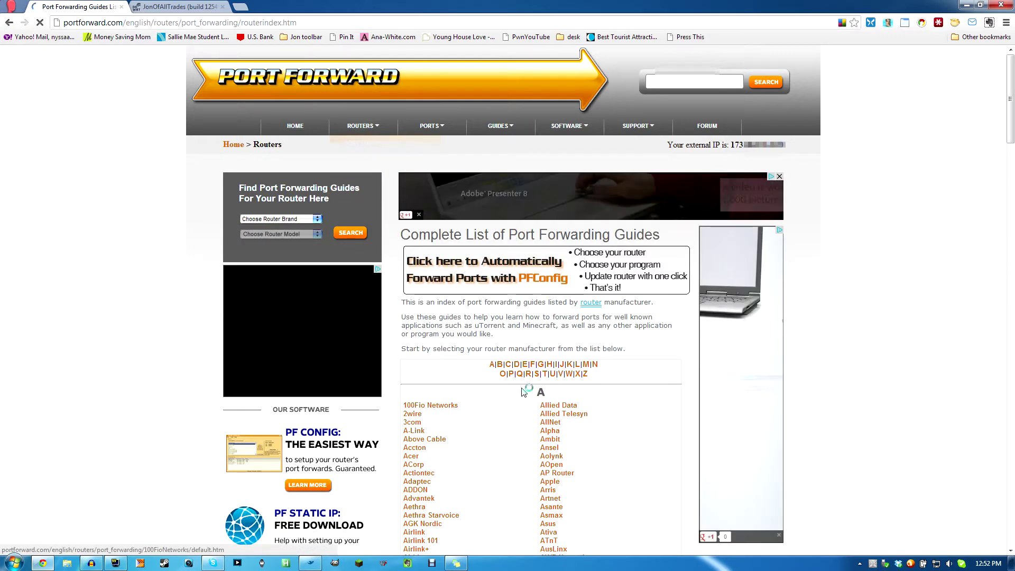
Browse L > Linksys > WRT54GL guides and jump to the programs starting with M.
{"action": "left_click", "coordinate": [577, 366]}
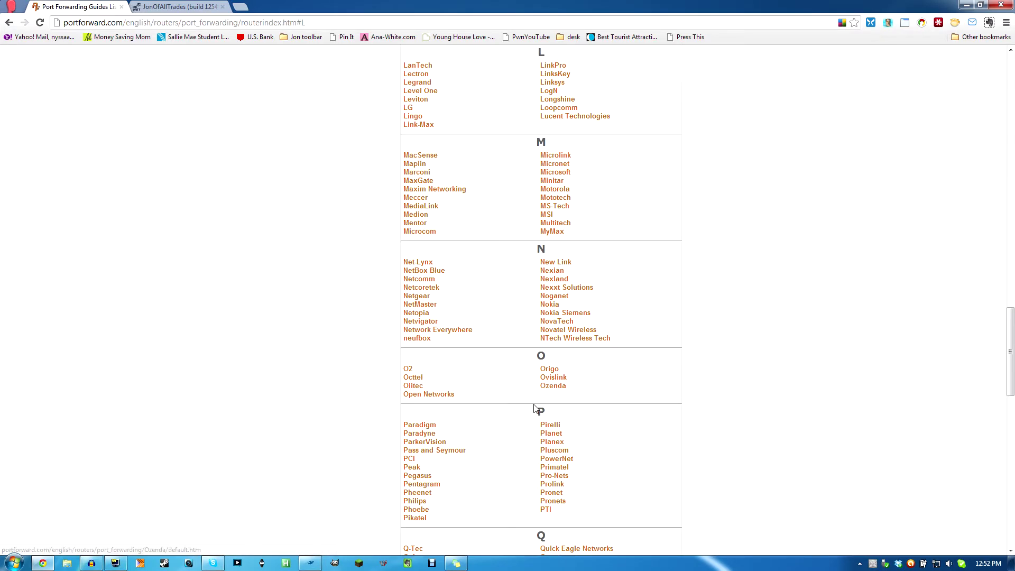
{"action": "left_click", "coordinate": [554, 84]}
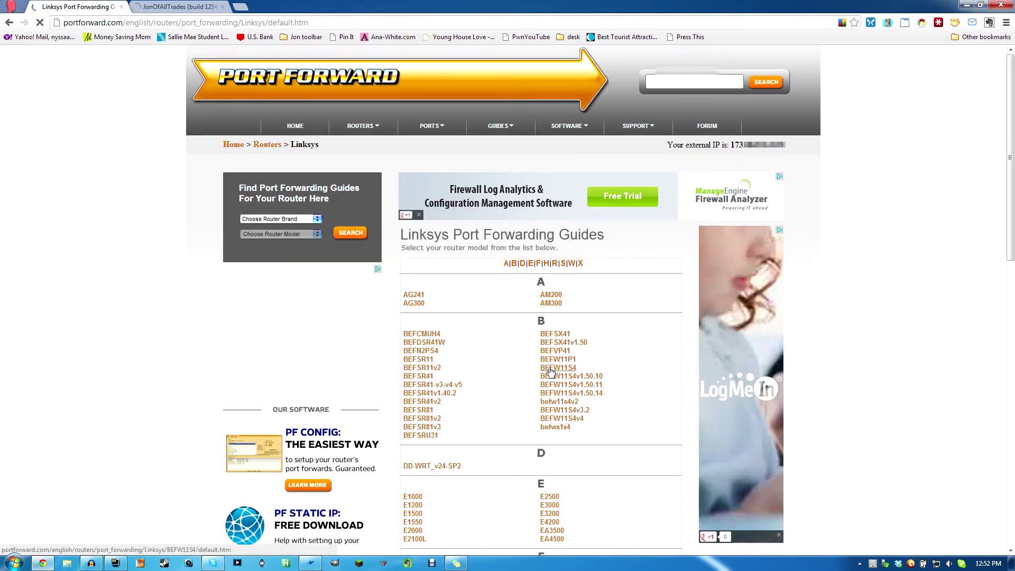
{"action": "scroll", "coordinate": [581, 285], "scroll_direction": "down", "scroll_amount": 20}
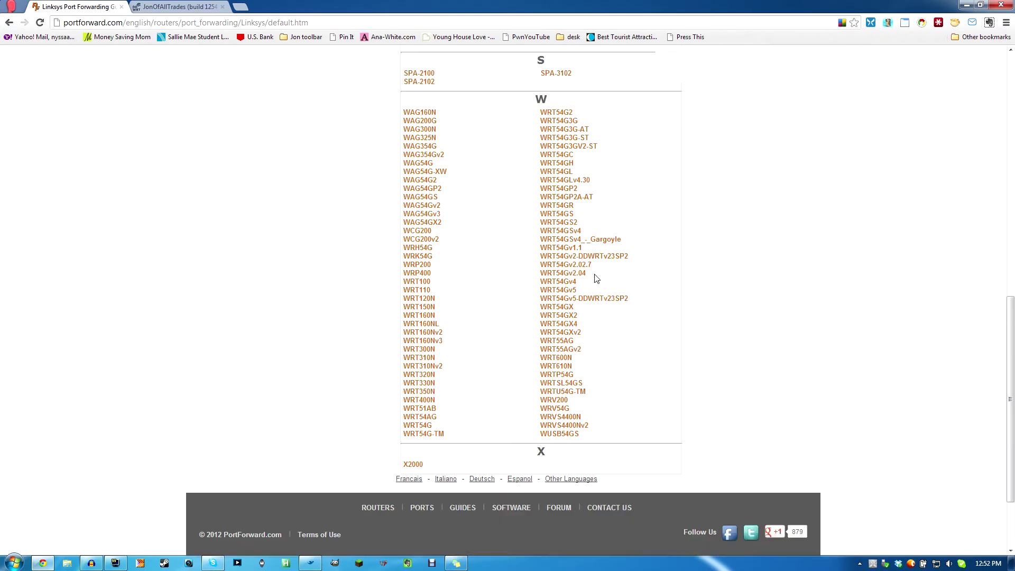
{"action": "scroll", "coordinate": [565, 227], "scroll_direction": "up", "scroll_amount": 1}
{"action": "left_click", "coordinate": [563, 225]}
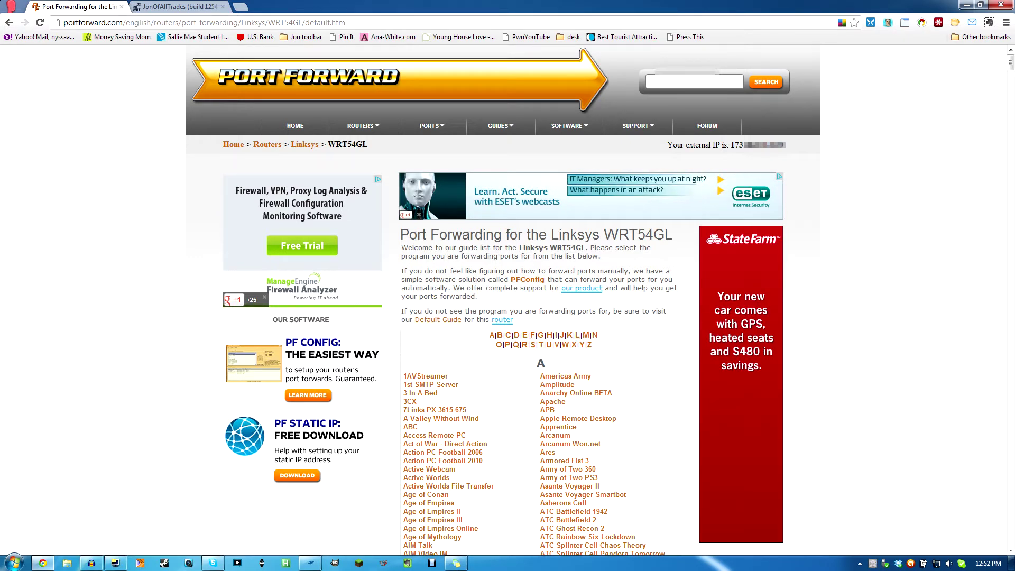
{"action": "left_click", "coordinate": [585, 336]}
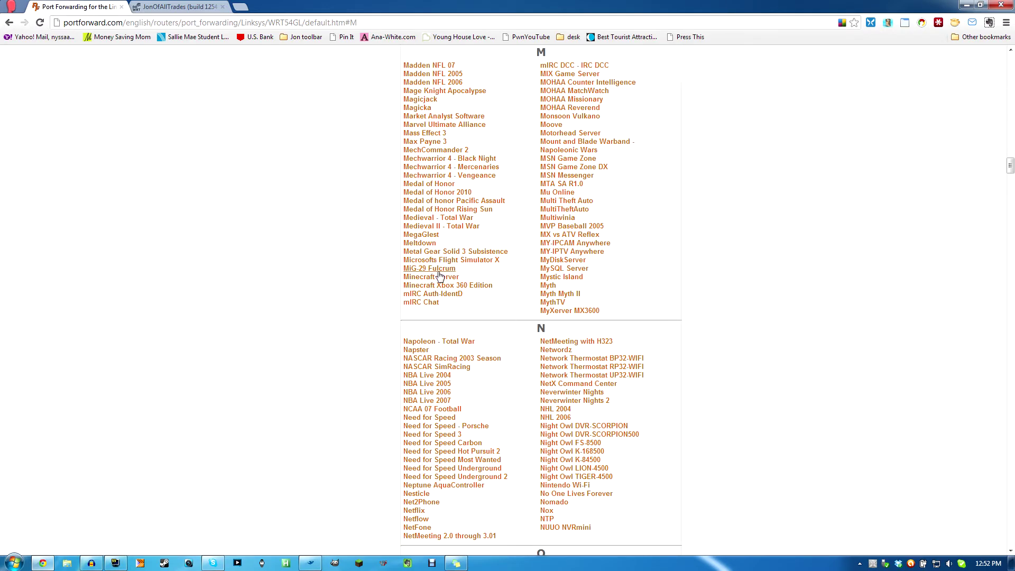
Open the WRT54GL Minecraft Server guide, close the ad, and scroll to the router login step.
{"action": "left_click", "coordinate": [414, 279]}
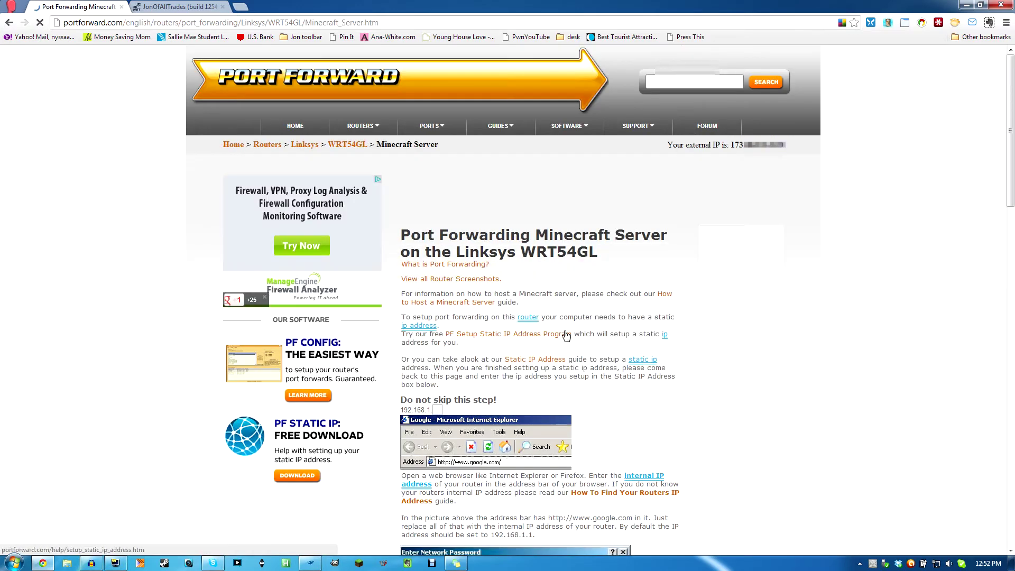
{"action": "scroll", "coordinate": [590, 333], "scroll_direction": "down", "scroll_amount": 1}
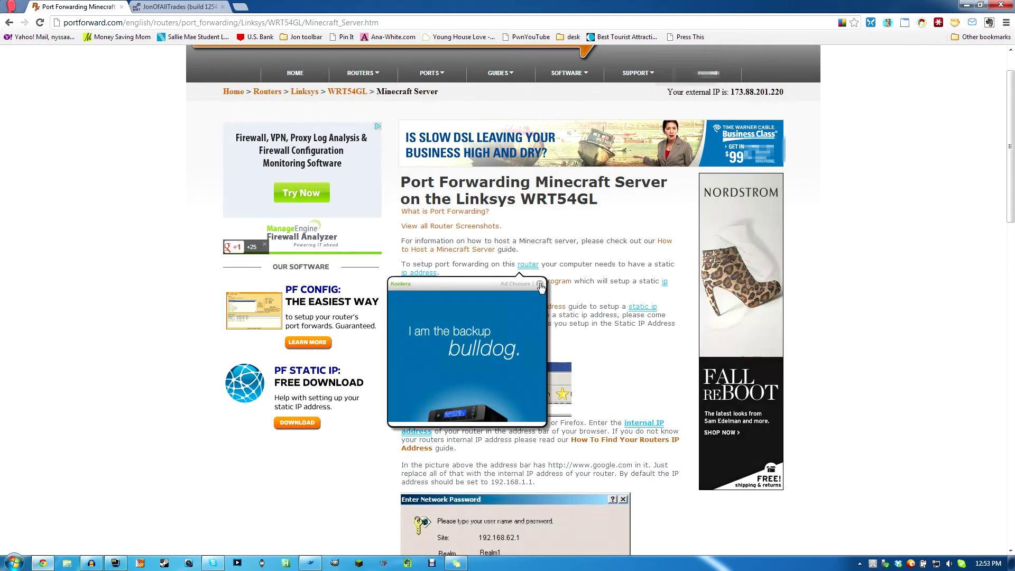
{"action": "mouse_move", "coordinate": [526, 265]}
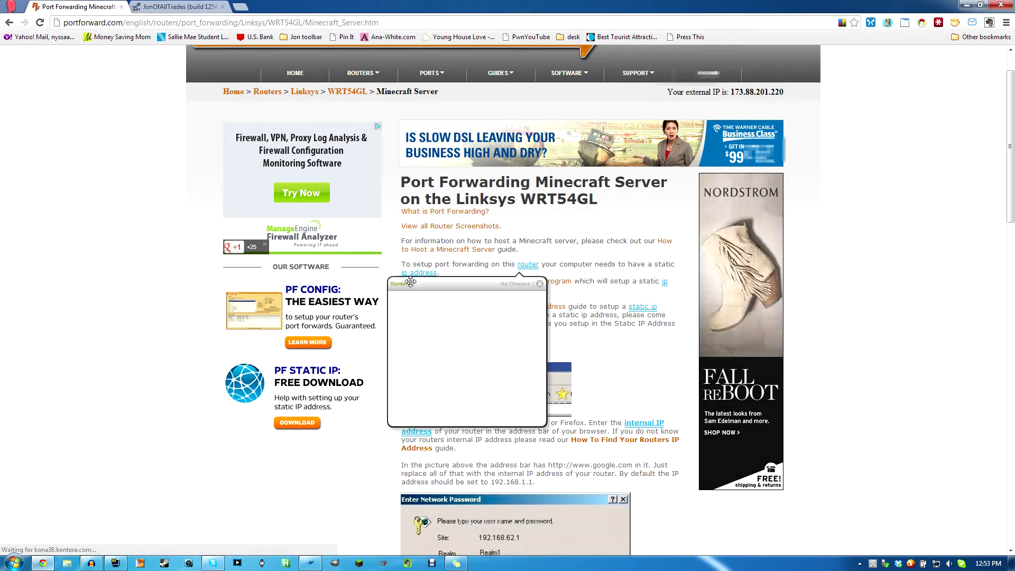
{"action": "left_click", "coordinate": [540, 284]}
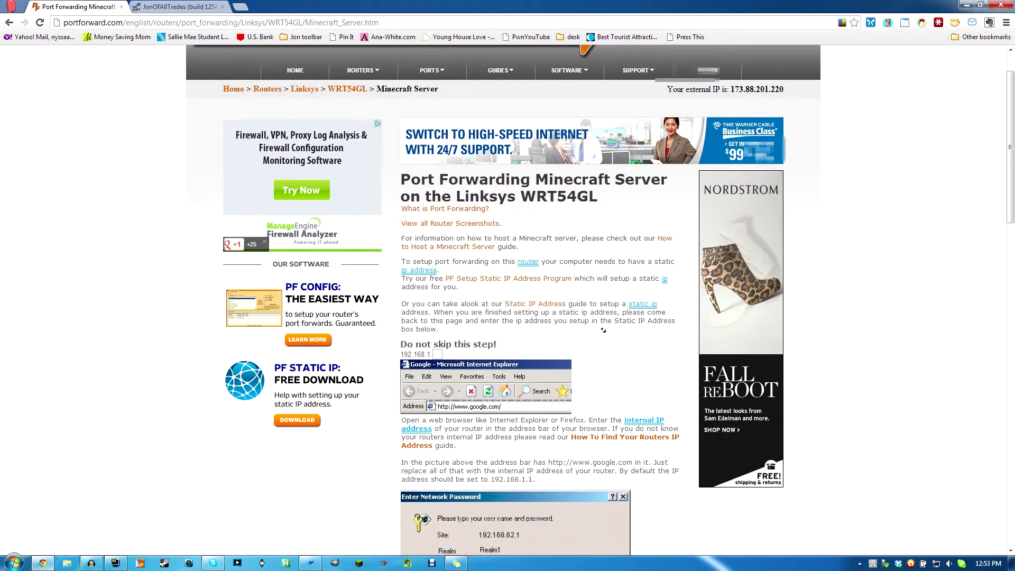
{"action": "scroll", "coordinate": [611, 341], "scroll_direction": "down", "scroll_amount": 1}
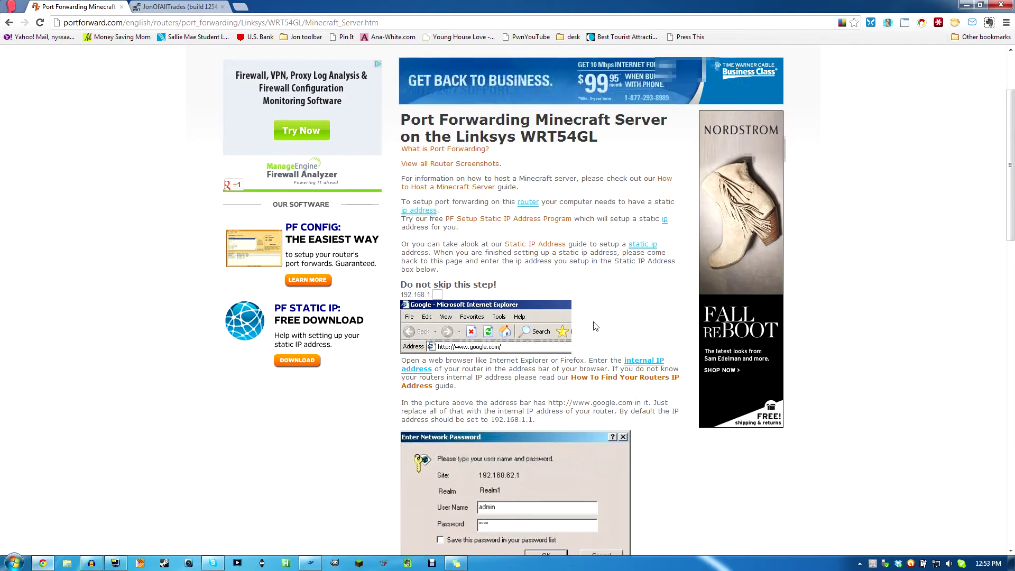
{"action": "scroll", "coordinate": [612, 342], "scroll_direction": "down", "scroll_amount": 1}
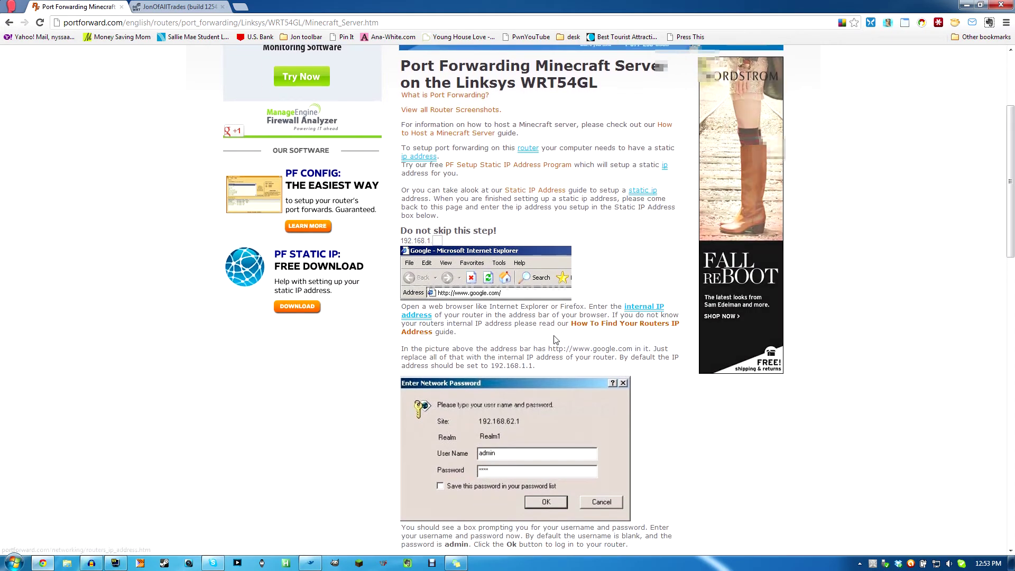
{"action": "scroll", "coordinate": [659, 341], "scroll_direction": "down", "scroll_amount": 1}
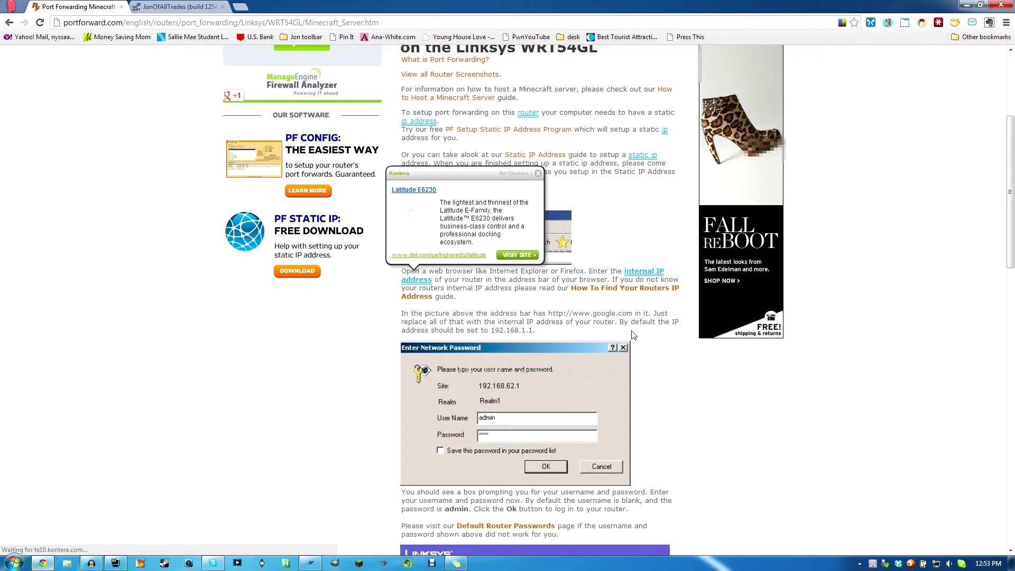
{"action": "scroll", "coordinate": [633, 327], "scroll_direction": "down", "scroll_amount": 1}
{"action": "scroll", "coordinate": [650, 326], "scroll_direction": "down", "scroll_amount": 3}
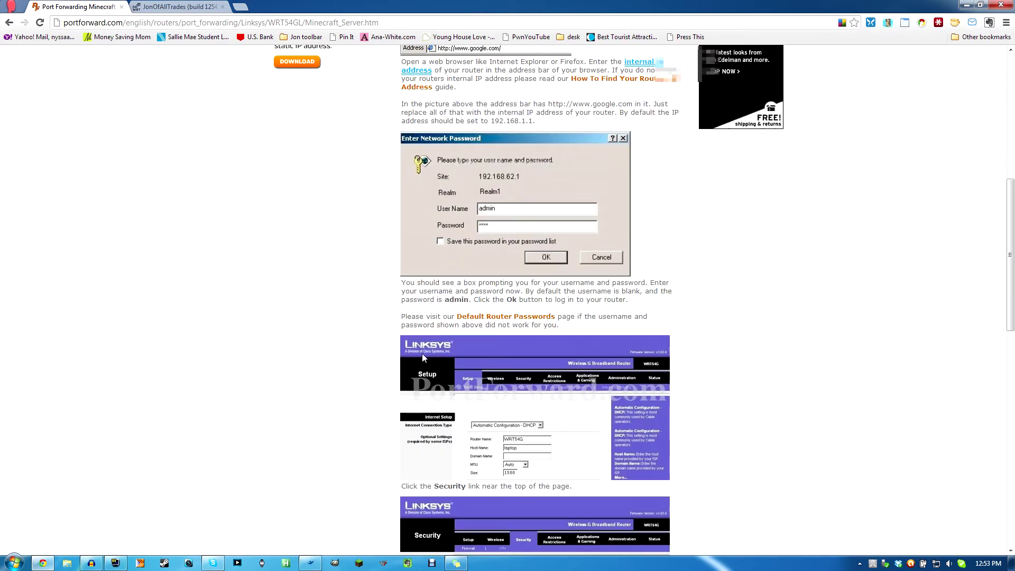
{"action": "left_click", "coordinate": [193, 5]}
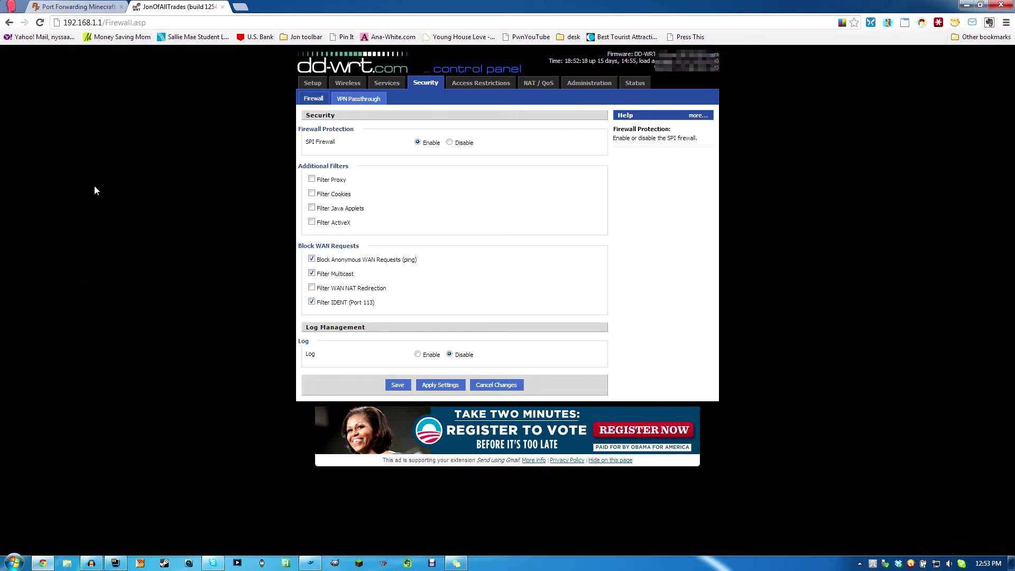
{"action": "left_click", "coordinate": [80, 6]}
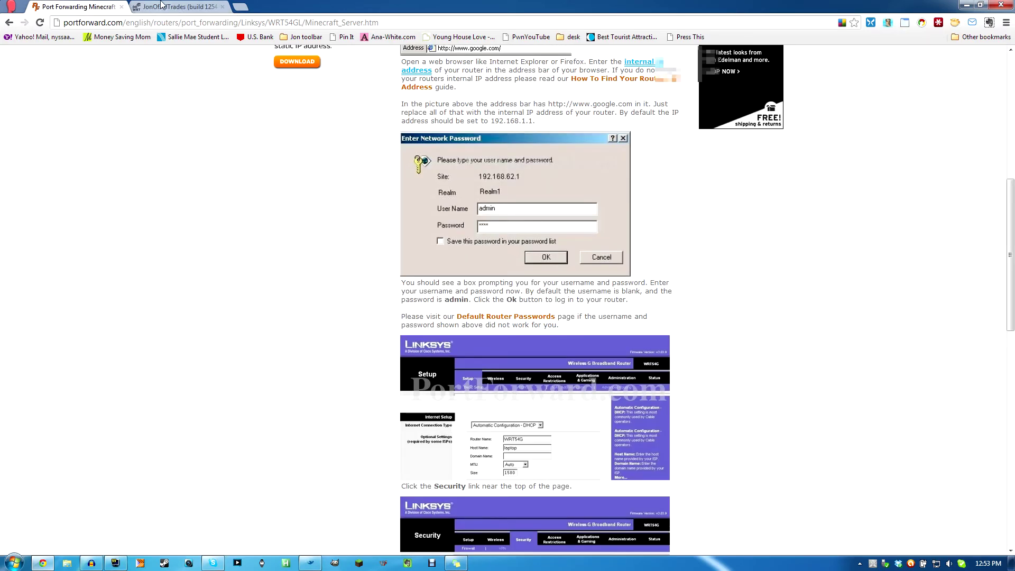
Read through the guide's router login section, opening two links in background tabs.
{"action": "scroll", "coordinate": [381, 322], "scroll_direction": "down", "scroll_amount": 3}
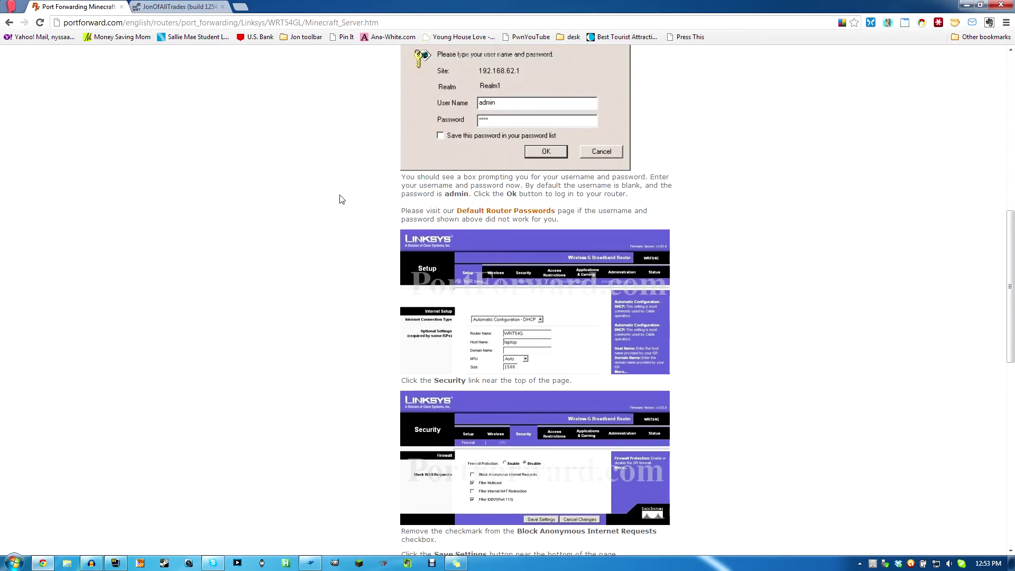
{"action": "scroll", "coordinate": [343, 211], "scroll_direction": "up", "scroll_amount": 1}
{"action": "scroll", "coordinate": [352, 243], "scroll_direction": "down", "scroll_amount": 1}
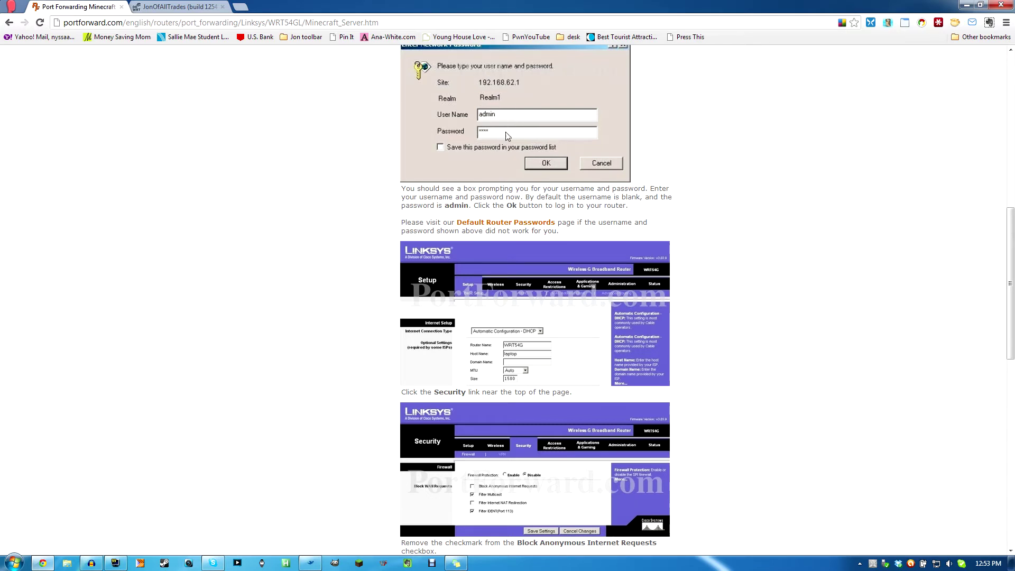
{"action": "middle_click", "coordinate": [374, 138]}
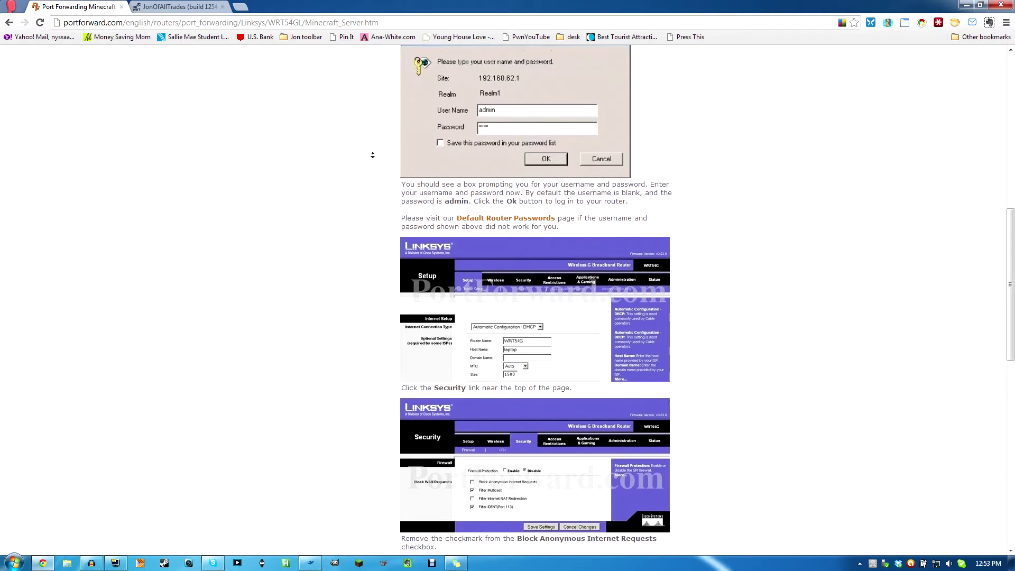
{"action": "middle_click", "coordinate": [612, 427]}
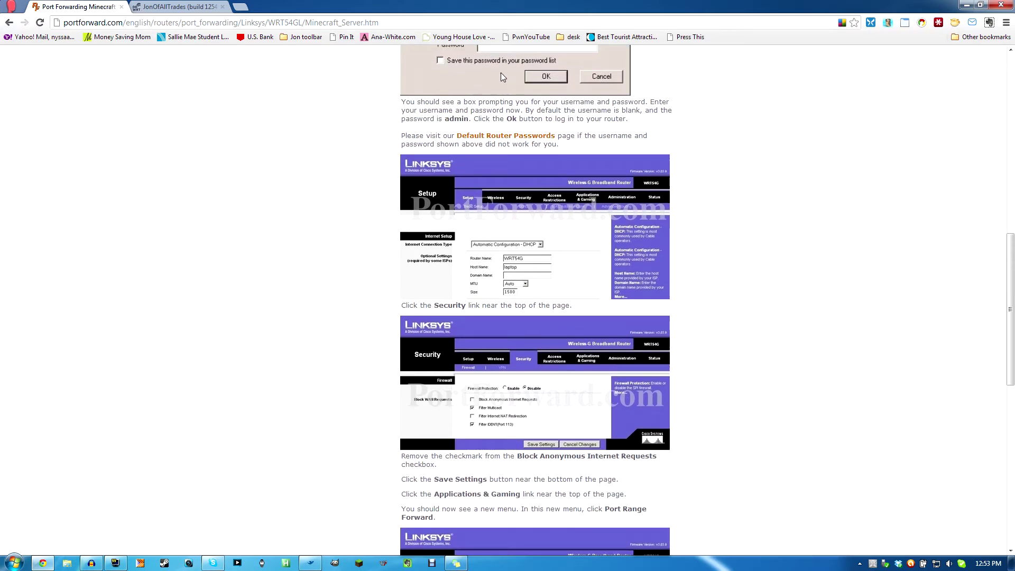
{"action": "scroll", "coordinate": [372, 210], "scroll_direction": "down", "scroll_amount": 1}
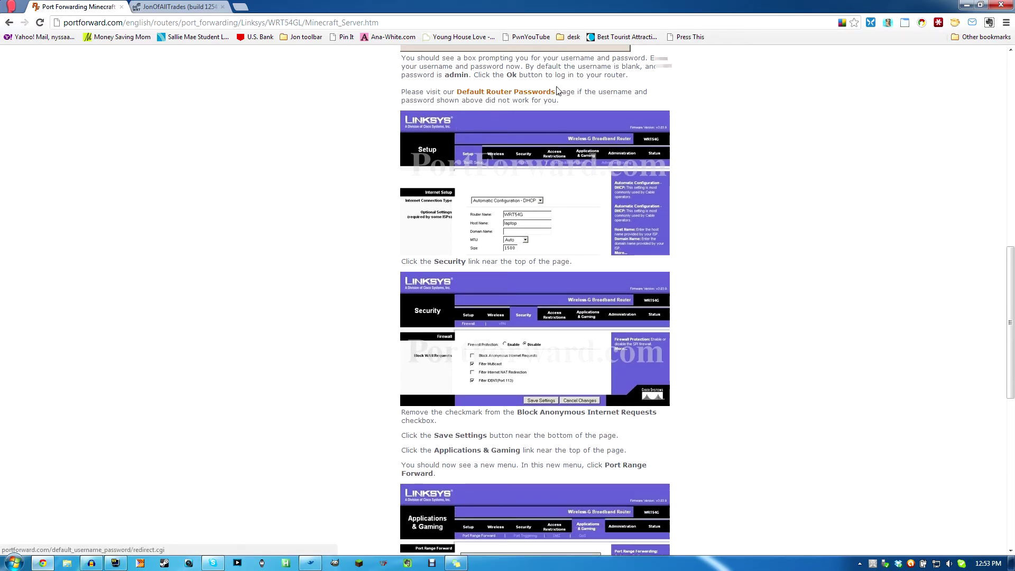
{"action": "scroll", "coordinate": [612, 383], "scroll_direction": "up", "scroll_amount": 2}
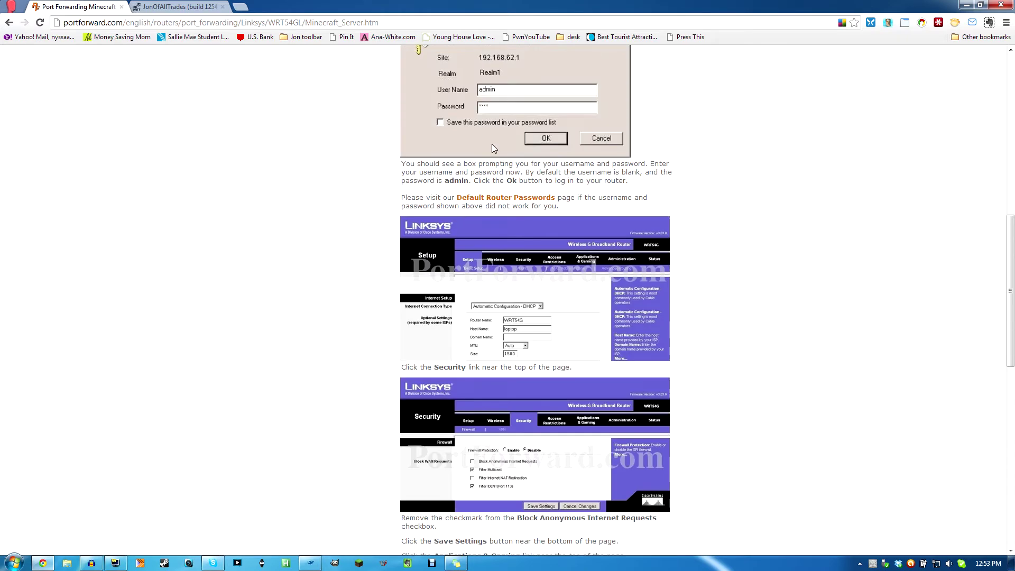
{"action": "scroll", "coordinate": [394, 169], "scroll_direction": "up", "scroll_amount": 1}
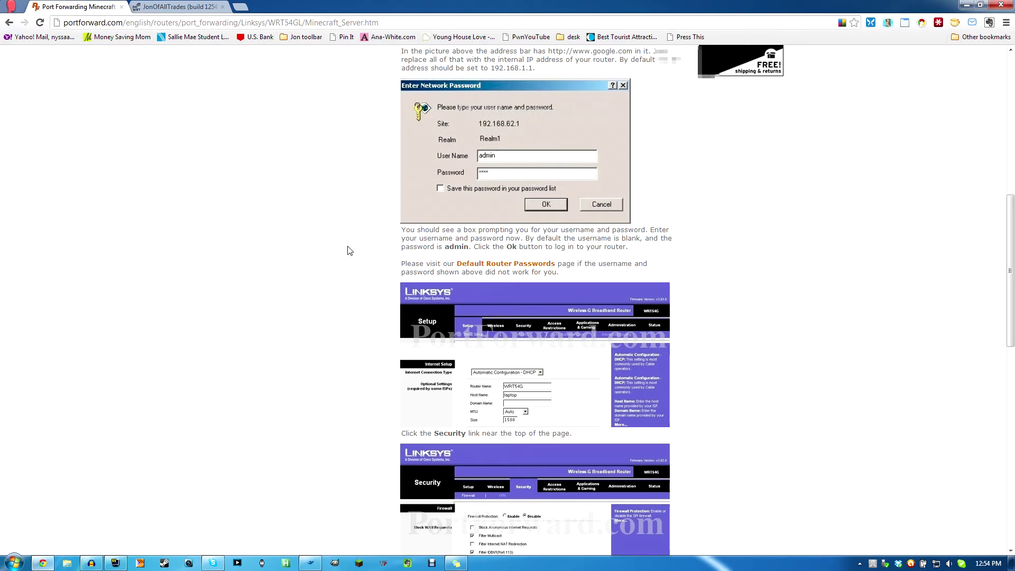
{"action": "scroll", "coordinate": [353, 233], "scroll_direction": "up", "scroll_amount": 1}
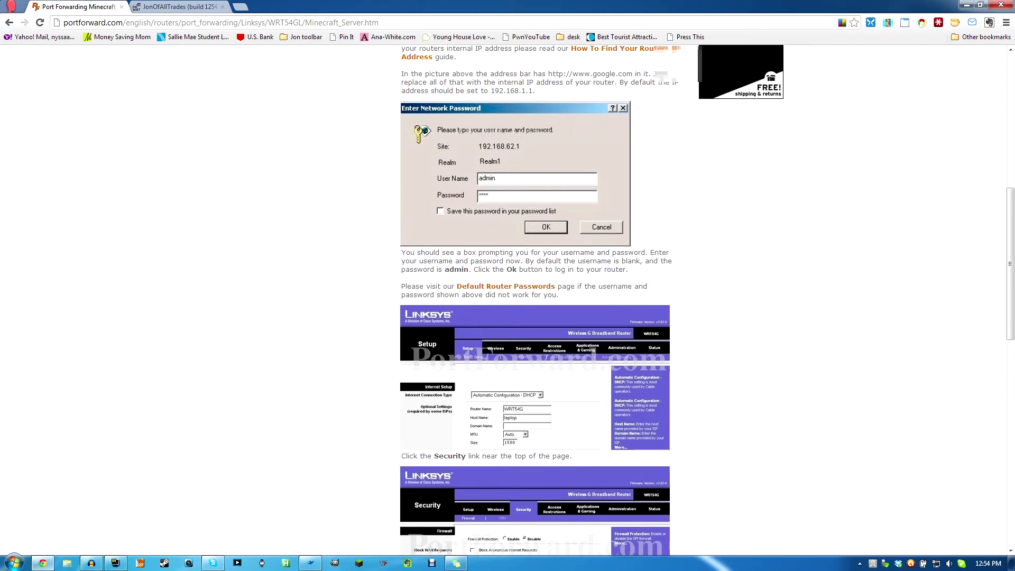
{"action": "scroll", "coordinate": [351, 215], "scroll_direction": "down", "scroll_amount": 2}
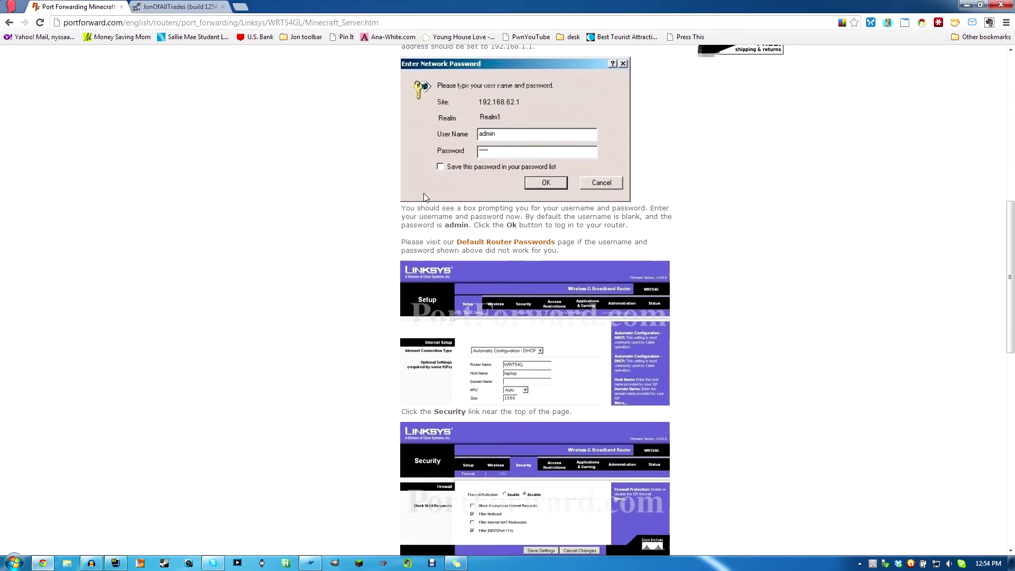
Open the Linksys Default Router Passwords page in a new tab, dismiss its ad, and return to the guide.
{"action": "middle_click", "coordinate": [495, 244]}
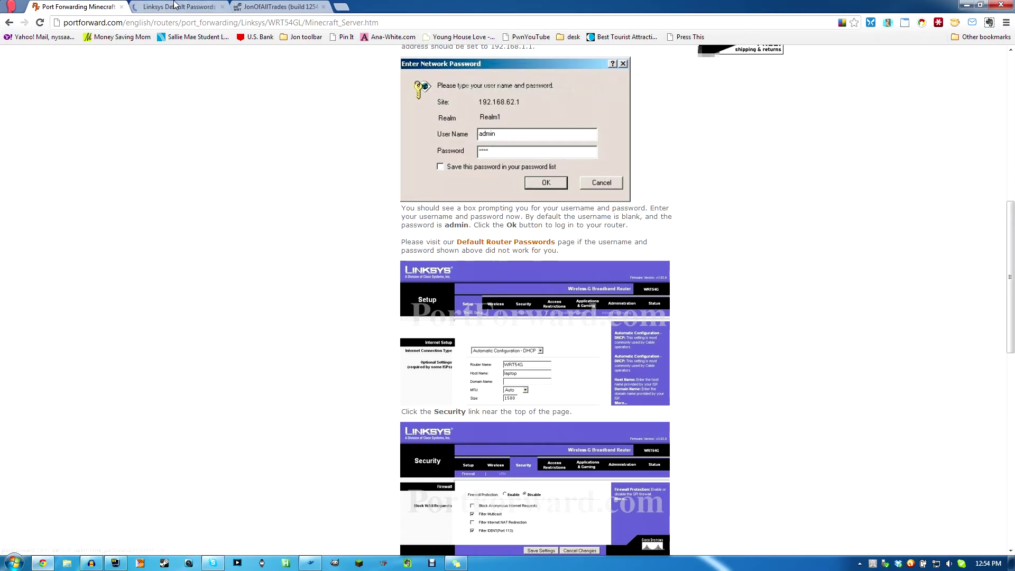
{"action": "key", "text": "ctrl+Tab"}
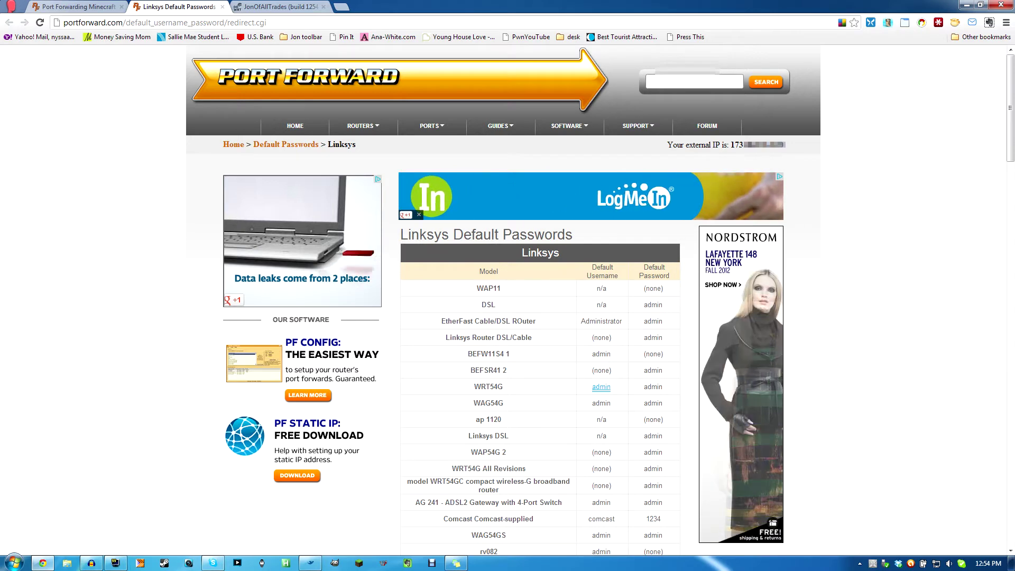
{"action": "mouse_move", "coordinate": [601, 387]}
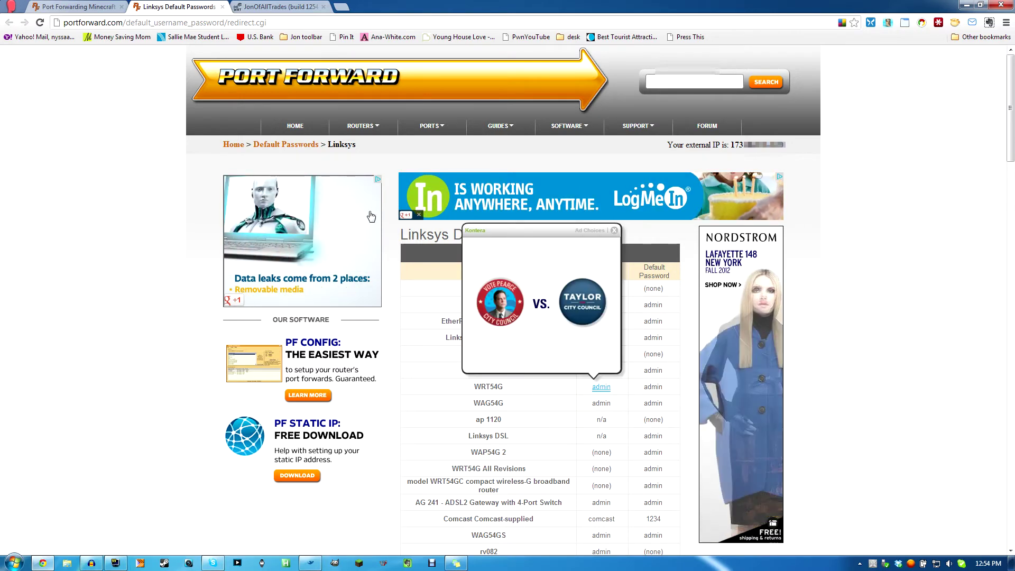
{"action": "left_click", "coordinate": [614, 231]}
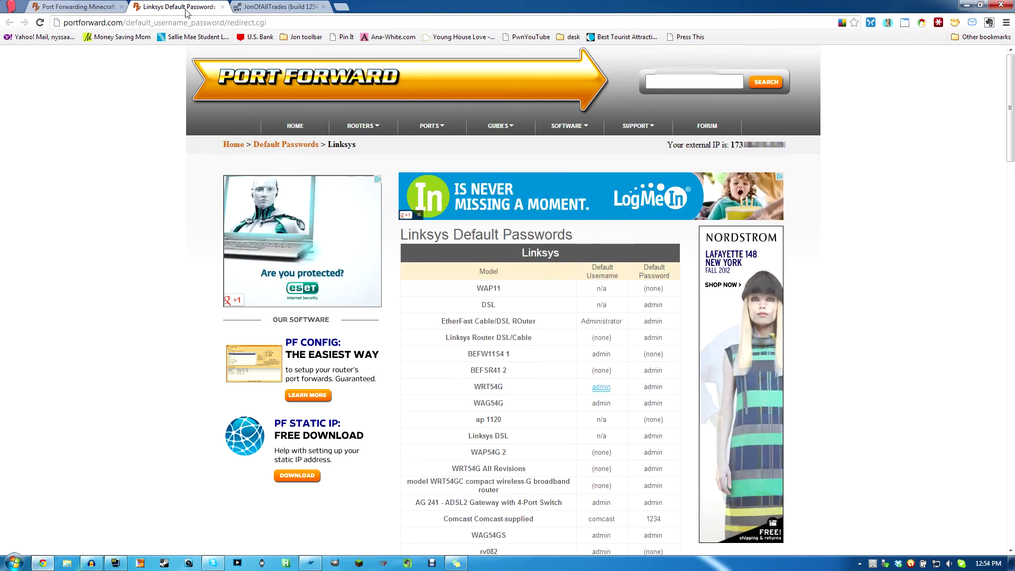
{"action": "left_click", "coordinate": [100, 7]}
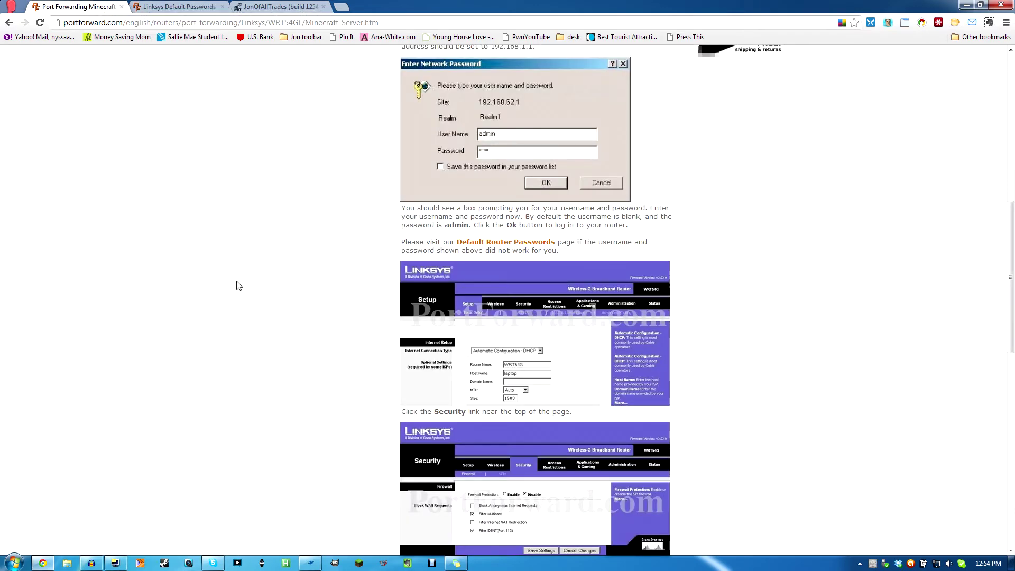
{"action": "scroll", "coordinate": [335, 253], "scroll_direction": "down", "scroll_amount": 1}
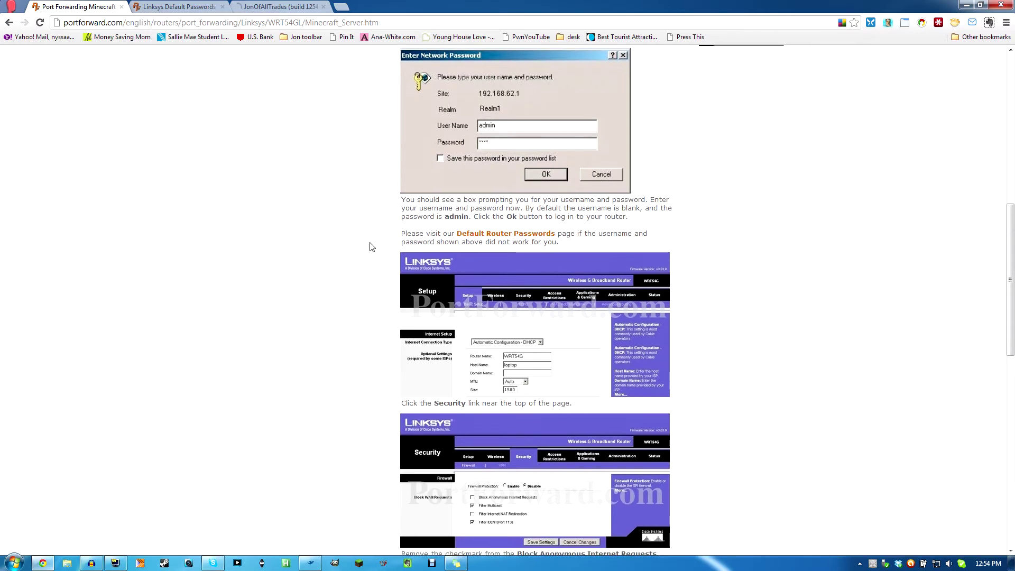
Untick Block Anonymous WAN Requests (ping) in DD-WRT's firewall settings and save.
{"action": "scroll", "coordinate": [415, 252], "scroll_direction": "down", "scroll_amount": 3}
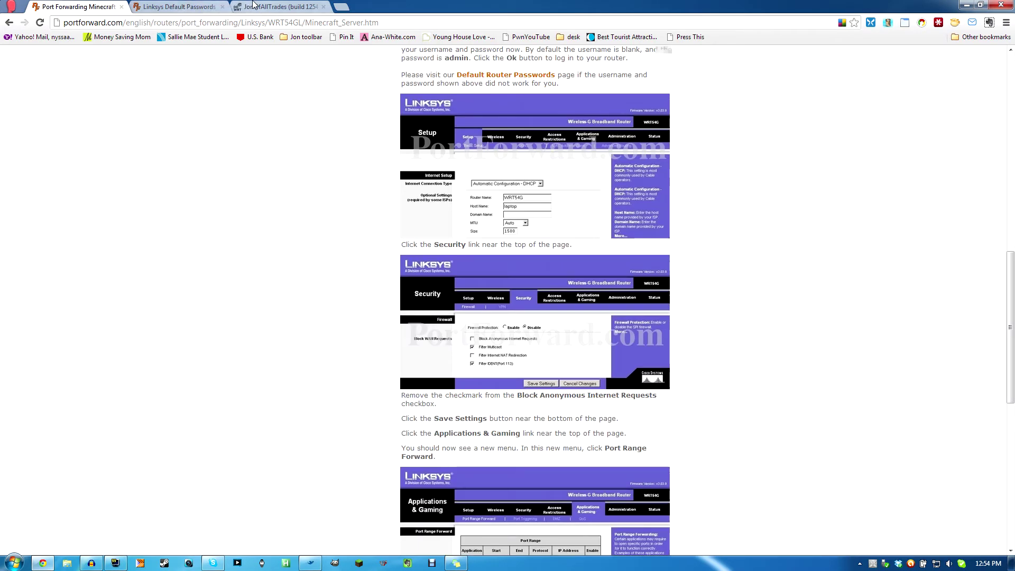
{"action": "left_click_drag", "start_coordinate": [253, 5], "coordinate": [152, 5]}
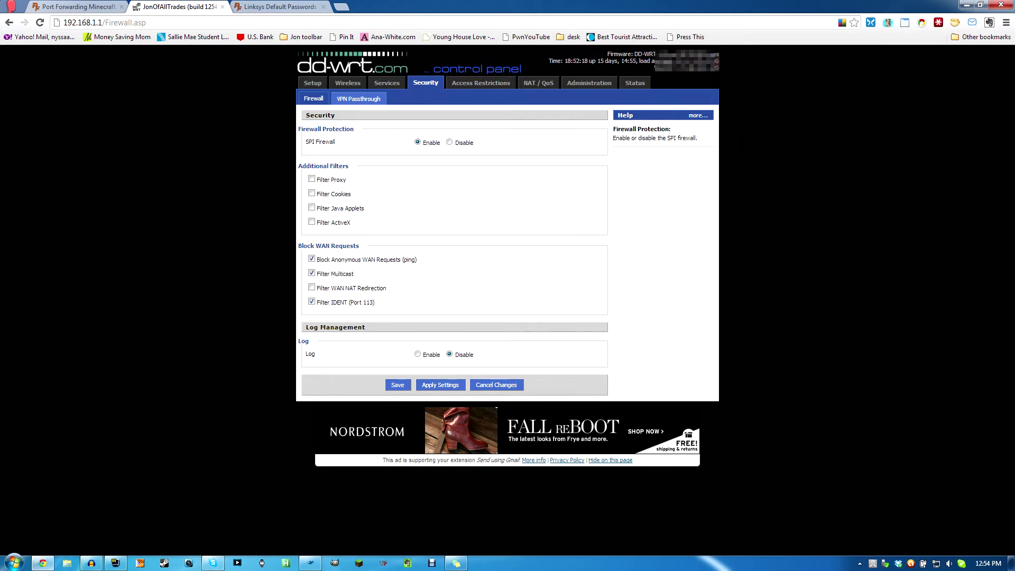
{"action": "left_click", "coordinate": [311, 259]}
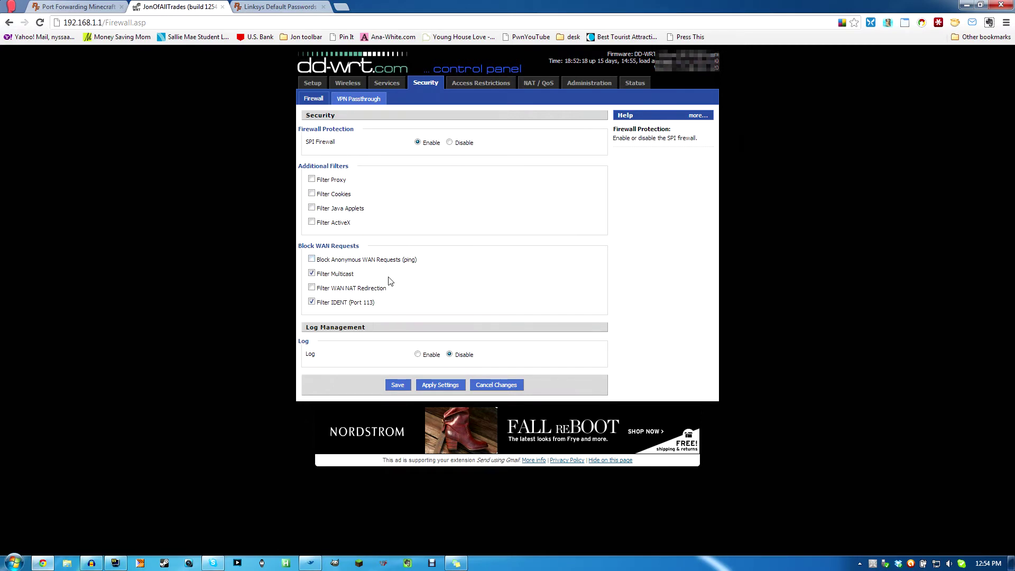
{"action": "left_click", "coordinate": [101, 4]}
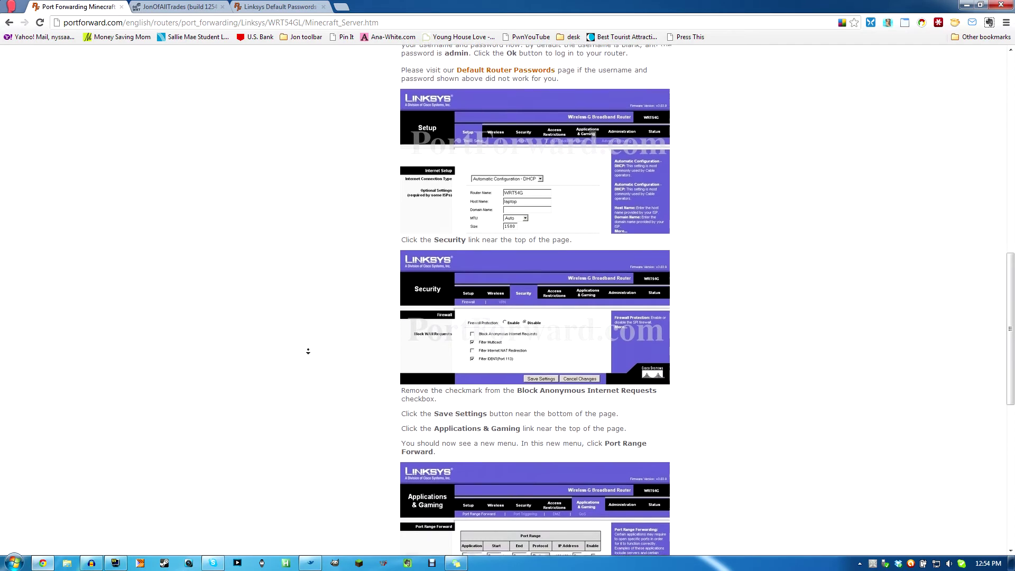
{"action": "scroll", "coordinate": [308, 350], "scroll_direction": "down", "scroll_amount": 2}
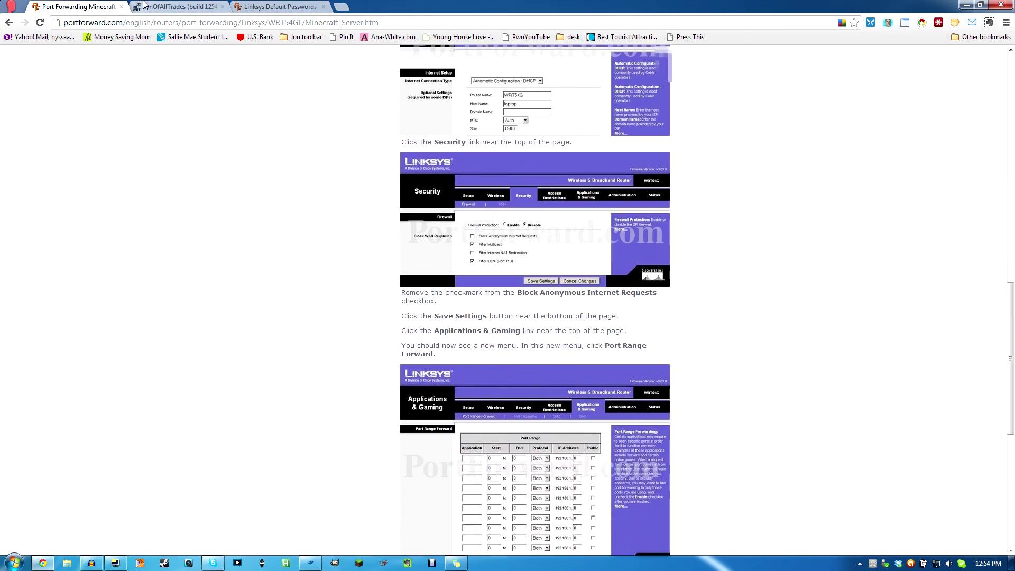
{"action": "left_click", "coordinate": [144, 5]}
{"action": "left_click", "coordinate": [398, 385]}
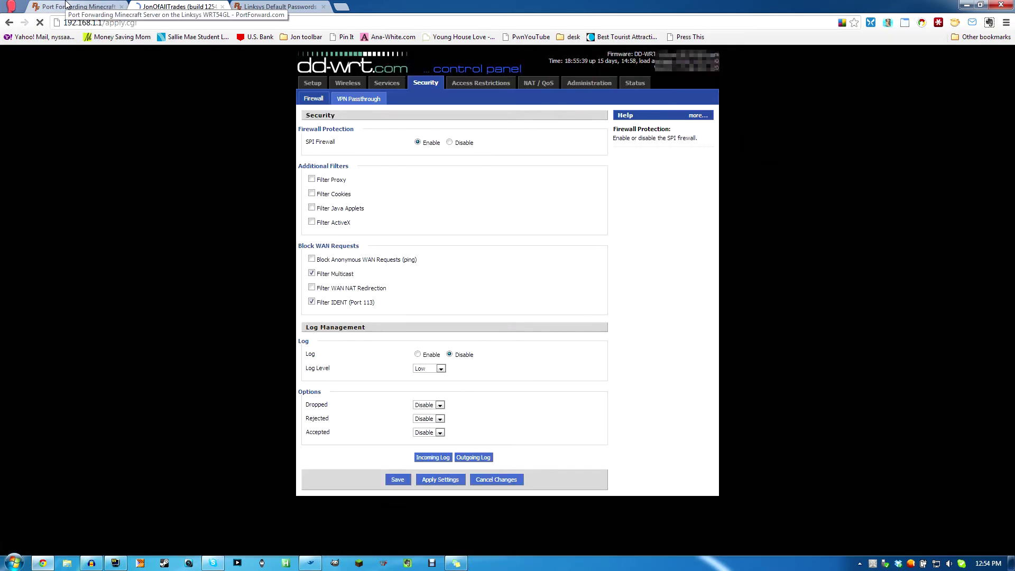
Read the guide's Port Range Forward step, then return to the DD-WRT control panel.
{"action": "left_click", "coordinate": [80, 7]}
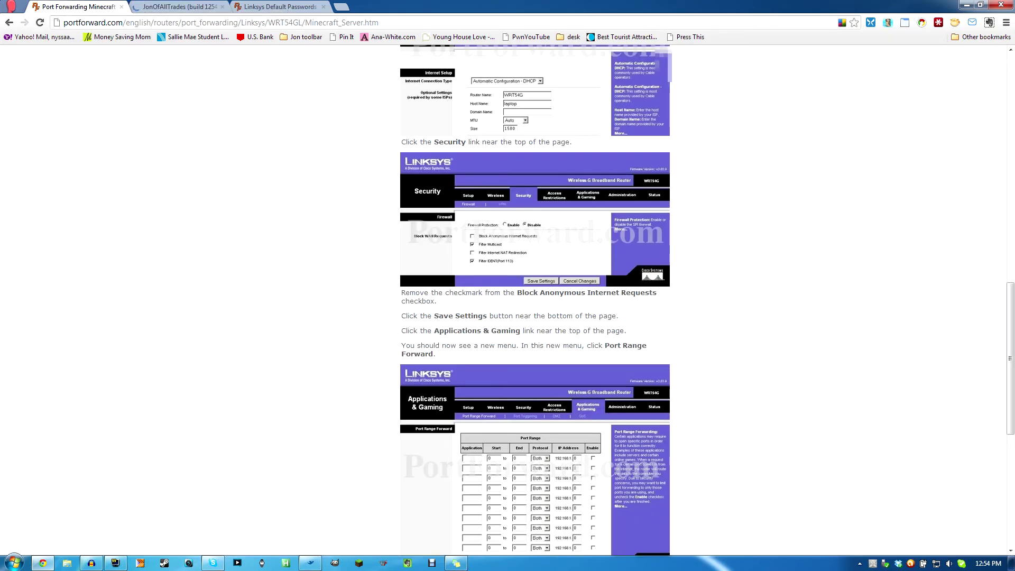
{"action": "scroll", "coordinate": [298, 309], "scroll_direction": "down", "scroll_amount": 1}
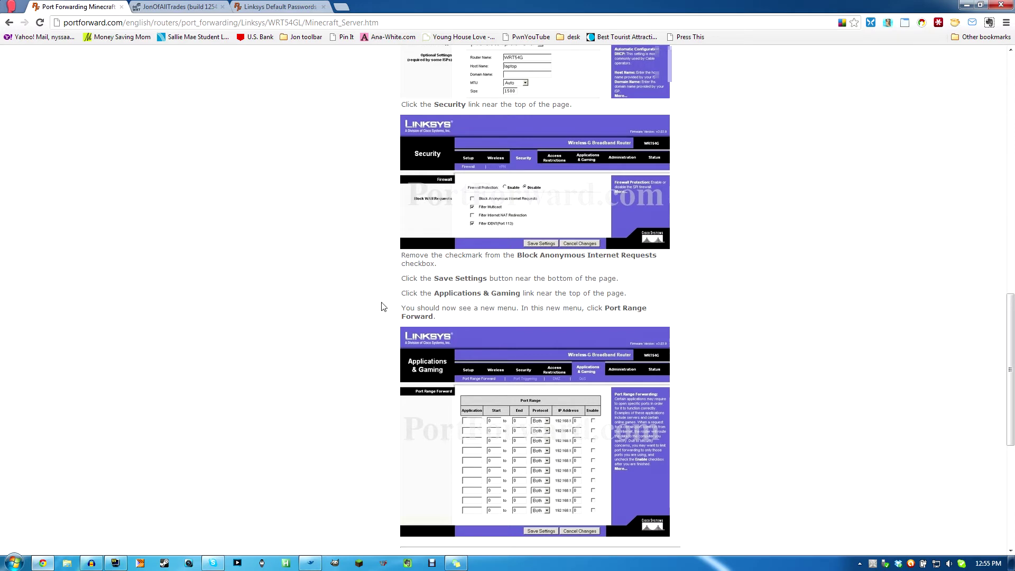
{"action": "scroll", "coordinate": [338, 326], "scroll_direction": "down", "scroll_amount": 1}
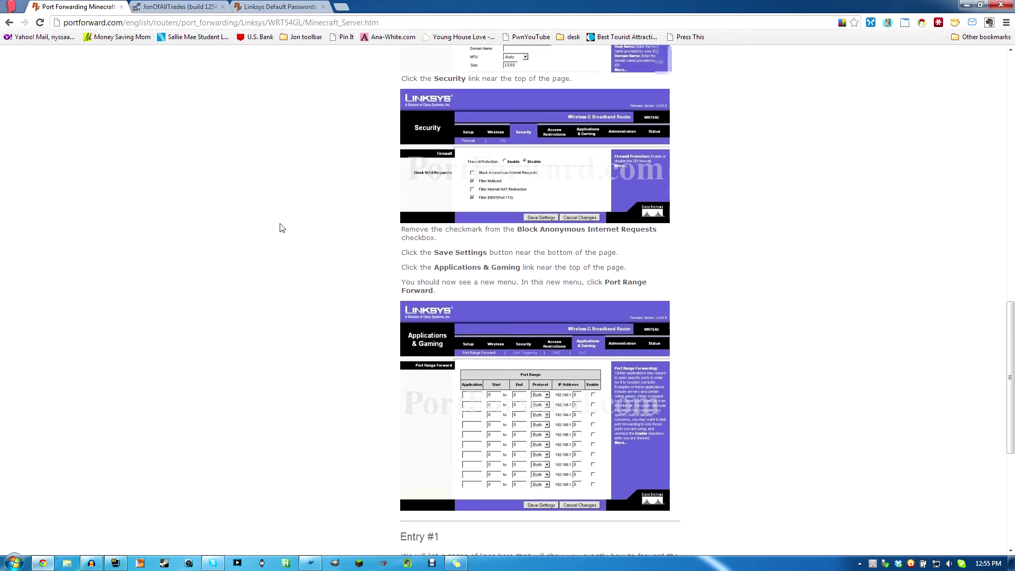
{"action": "left_click", "coordinate": [174, 7]}
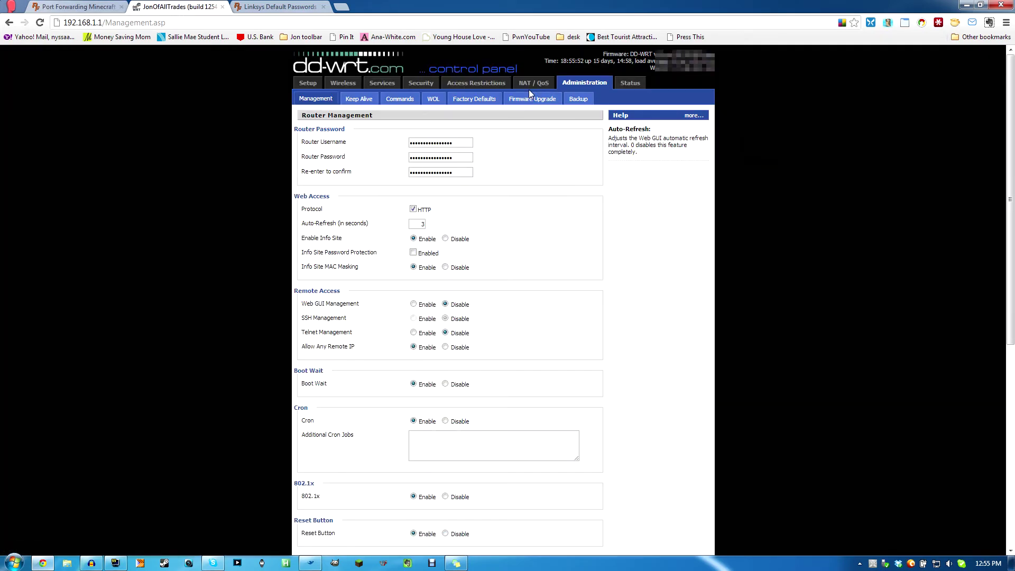
Check the router's Port Forwarding and QoS pages, then return to the PortForward.com Minecraft guide.
{"action": "left_click", "coordinate": [531, 84]}
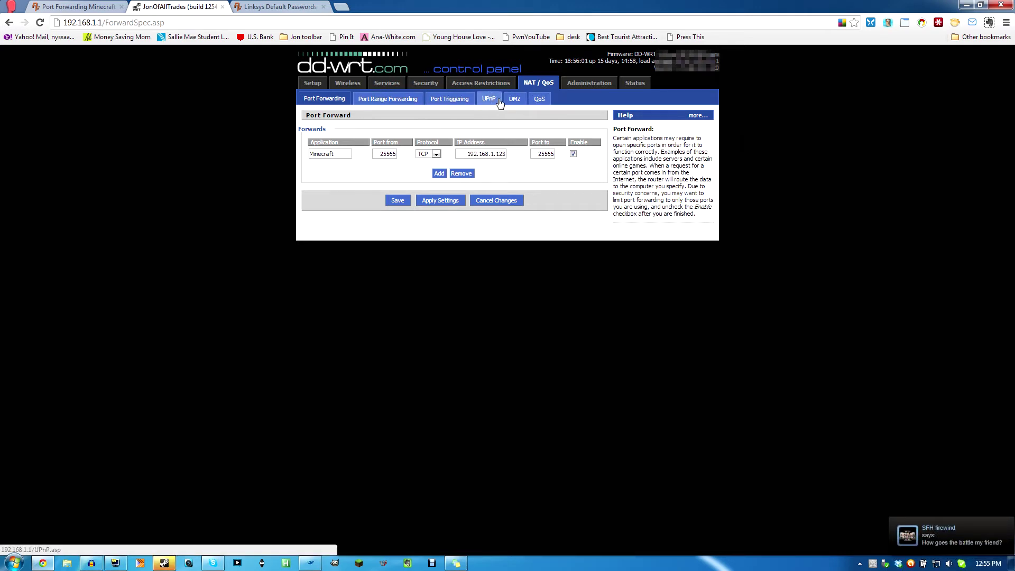
{"action": "left_click", "coordinate": [539, 101]}
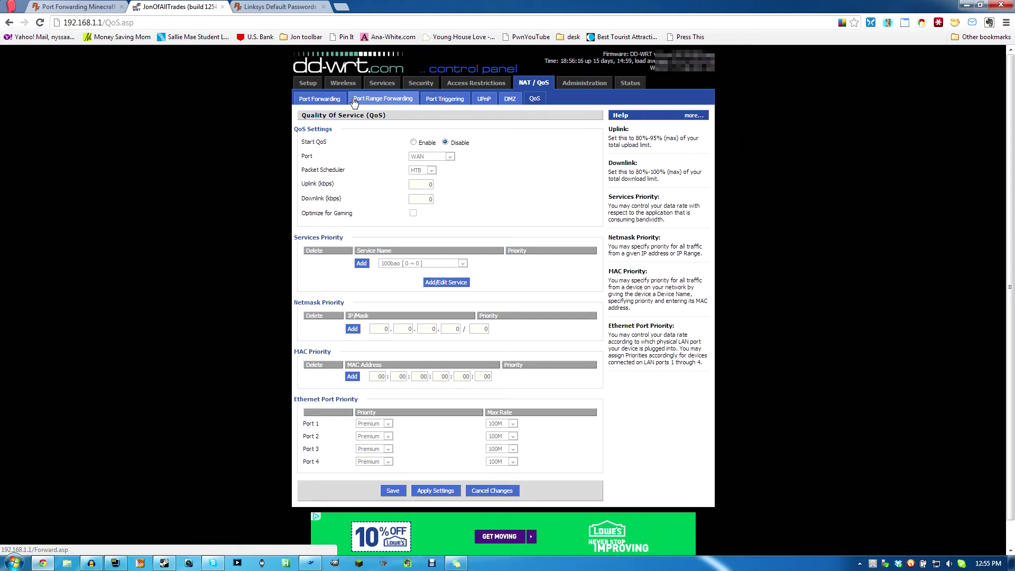
{"action": "left_click", "coordinate": [321, 100]}
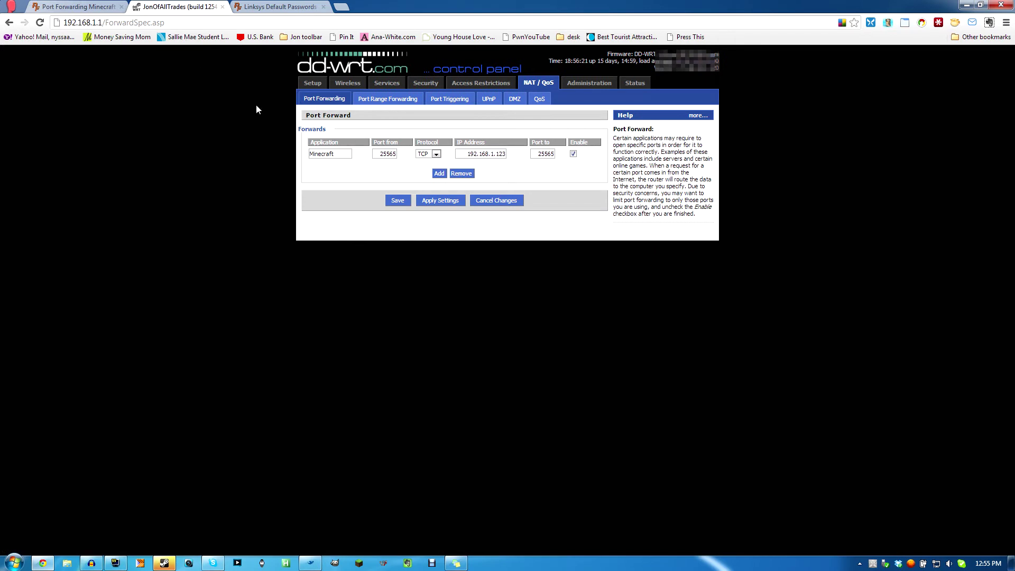
{"action": "left_click", "coordinate": [66, 7]}
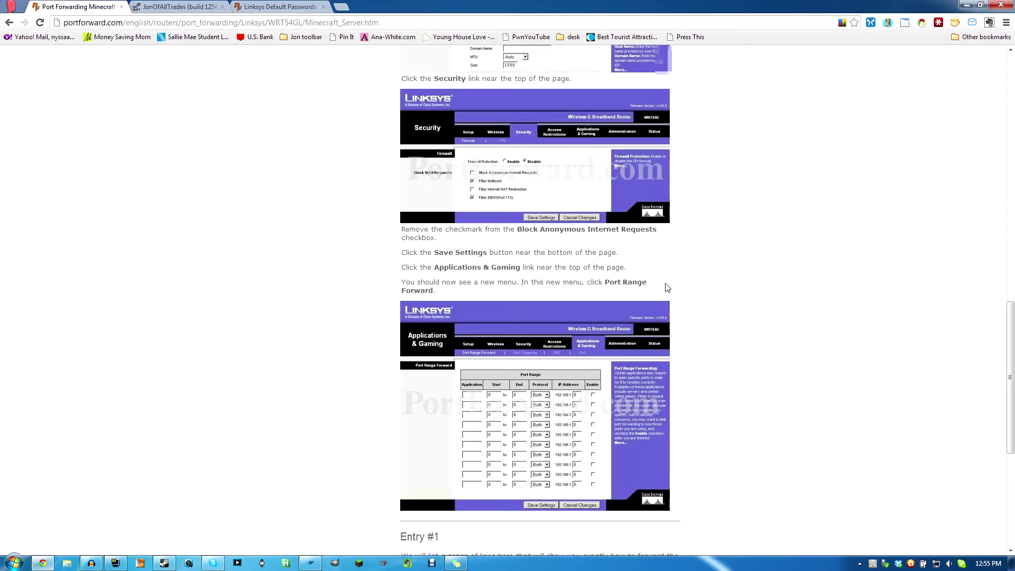
Check the router rule's Port from and Port to values against the guide.
{"action": "scroll", "coordinate": [347, 311], "scroll_direction": "down", "scroll_amount": 6}
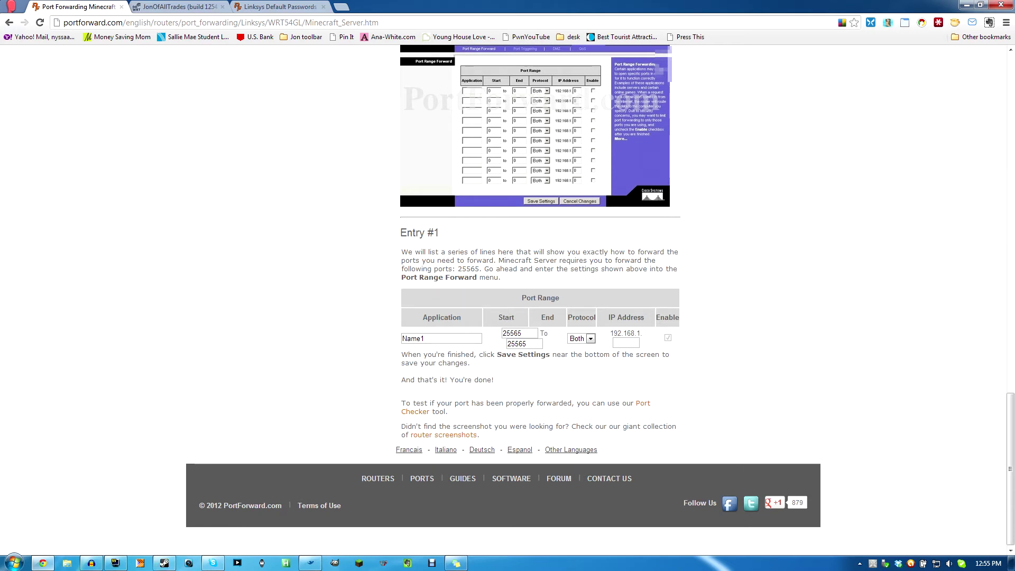
{"action": "left_click", "coordinate": [173, 5]}
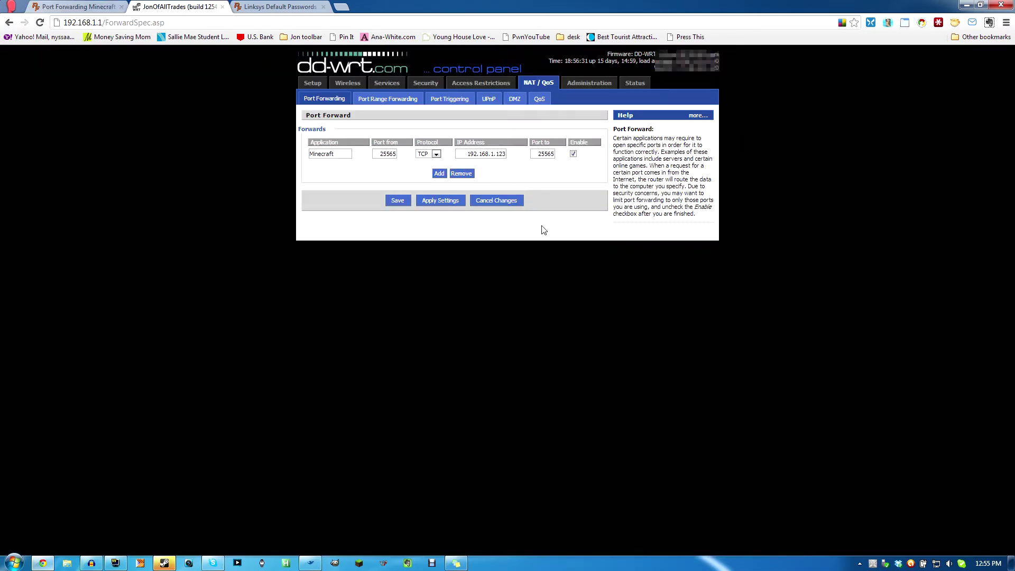
{"action": "left_click", "coordinate": [381, 153]}
{"action": "left_click", "coordinate": [539, 154]}
{"action": "left_click", "coordinate": [552, 154]}
Review the guide's Entry #1 example settings, including its Enable checkbox.
{"action": "left_click", "coordinate": [94, 6]}
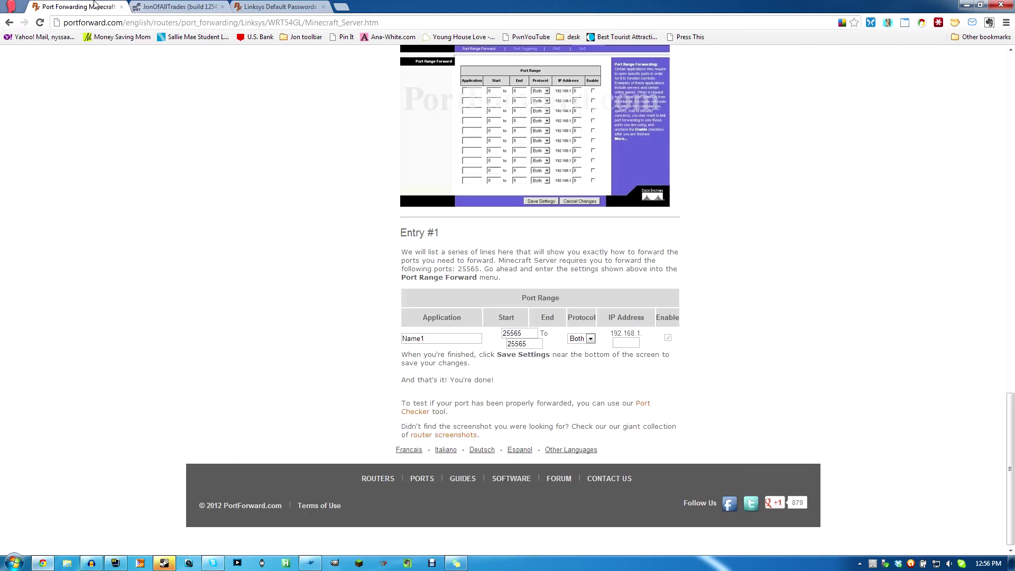
{"action": "left_click", "coordinate": [668, 338]}
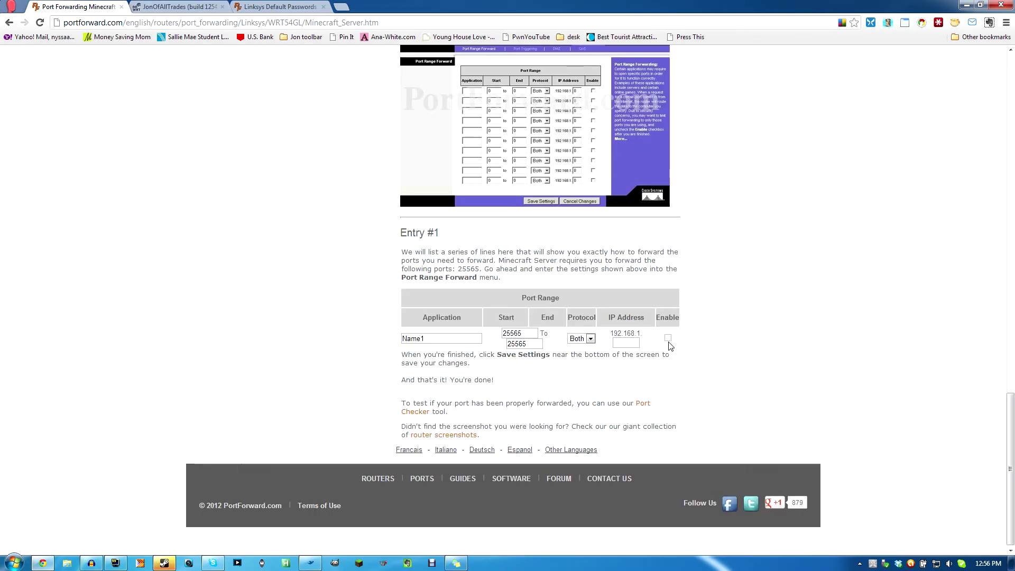
{"action": "left_click", "coordinate": [668, 339]}
{"action": "left_click", "coordinate": [590, 339]}
{"action": "left_click_drag", "start_coordinate": [433, 339], "coordinate": [410, 338]}
{"action": "left_click", "coordinate": [410, 339]}
Set the Minecraft 25565 rule's protocol to Both and save it.
{"action": "left_click", "coordinate": [162, 5]}
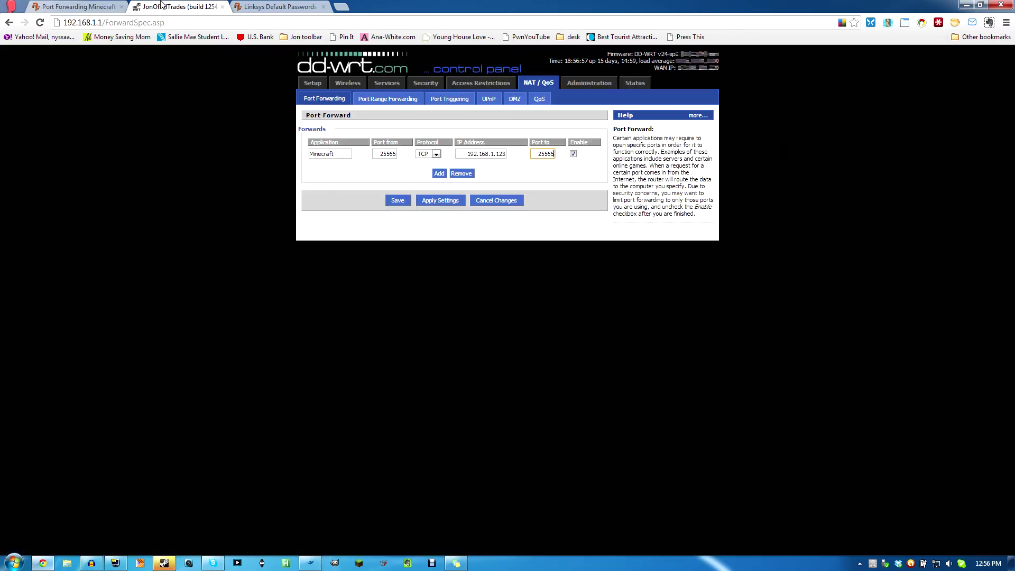
{"action": "left_click", "coordinate": [435, 157]}
{"action": "left_click", "coordinate": [429, 178]}
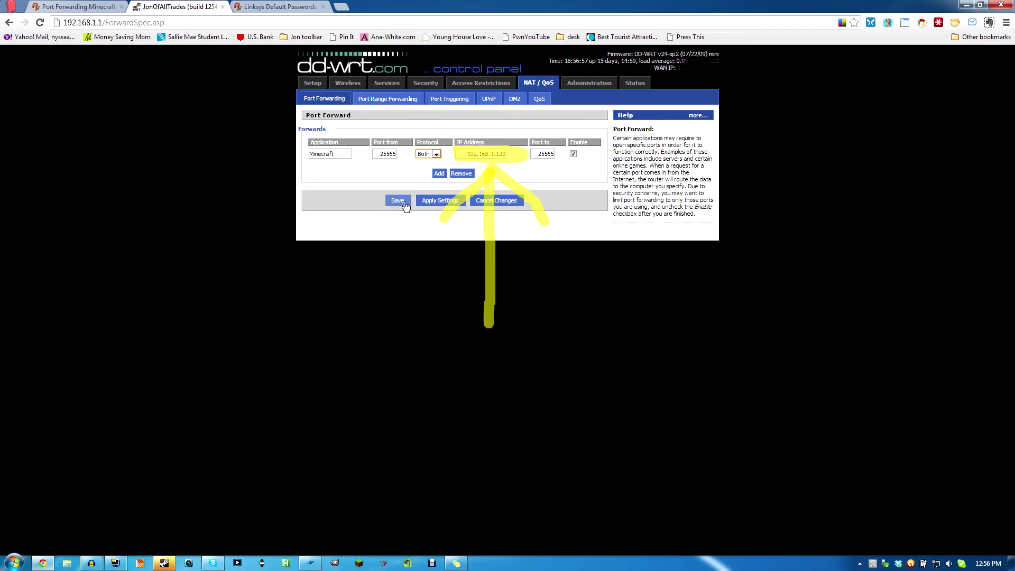
{"action": "left_click", "coordinate": [406, 206]}
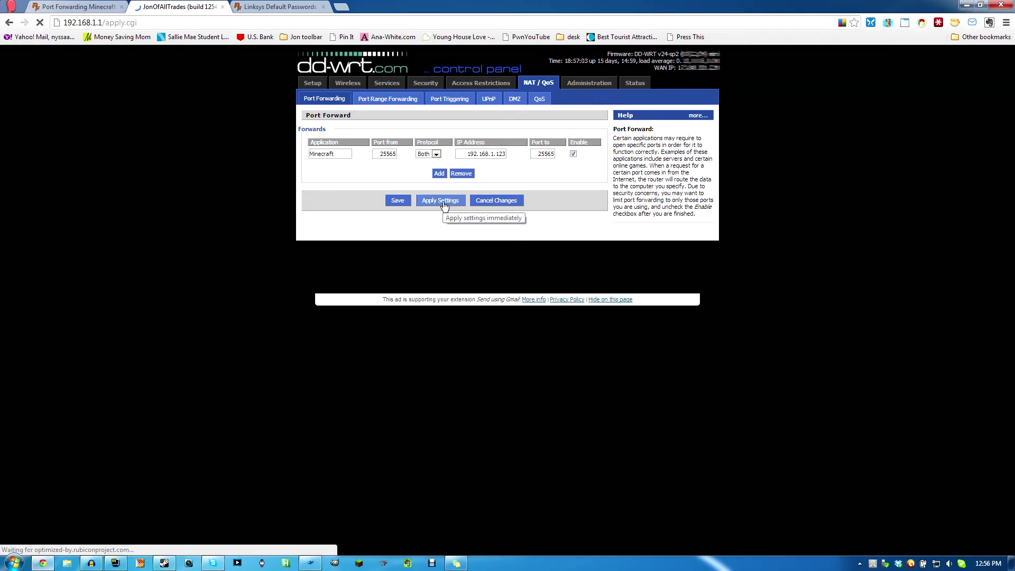
Apply the saved port forwarding settings on the router, then go to the yougetsignal port tester.
{"action": "left_click", "coordinate": [444, 204]}
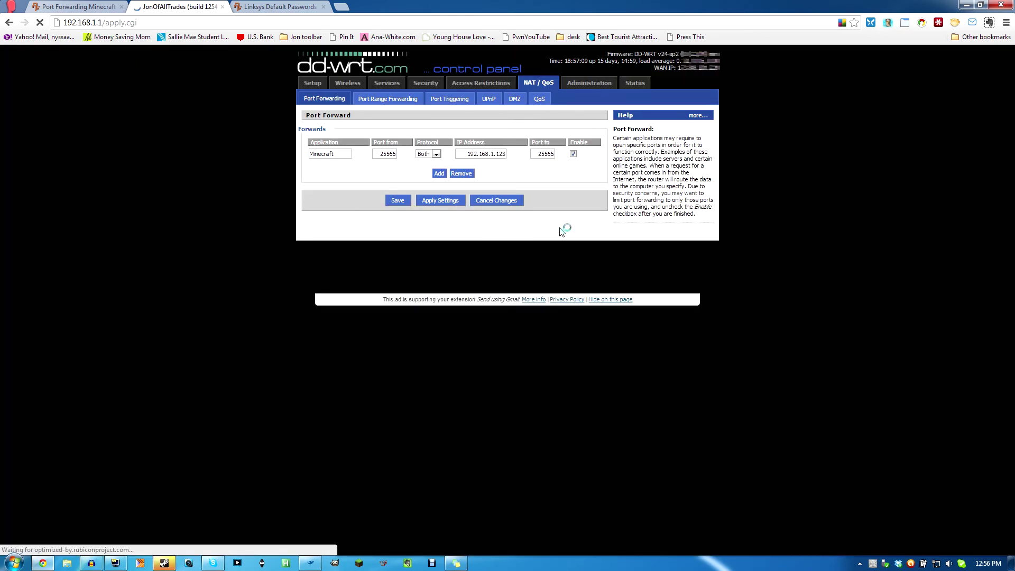
{"action": "key", "text": "ctrl+1"}
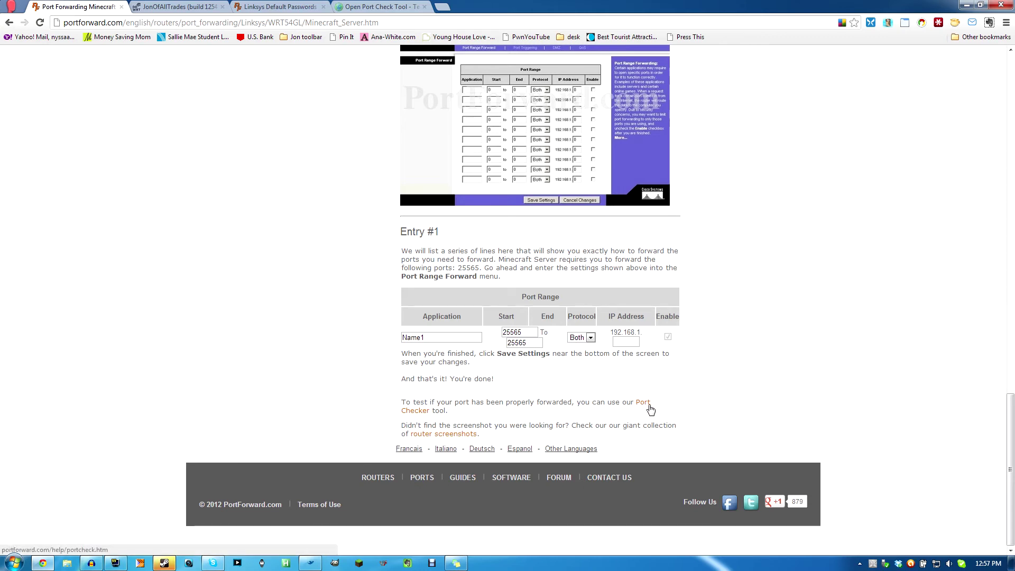
{"action": "left_click", "coordinate": [387, 7]}
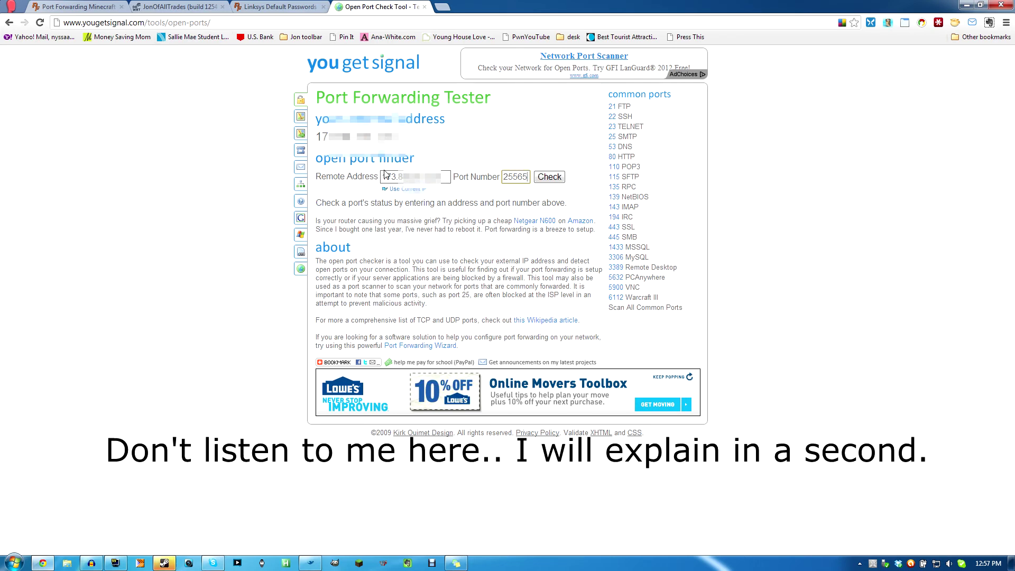
Run yougetsignal's open-port check on port 25565.
{"action": "key", "text": "ctrl+a"}
{"action": "left_click", "coordinate": [544, 176]}
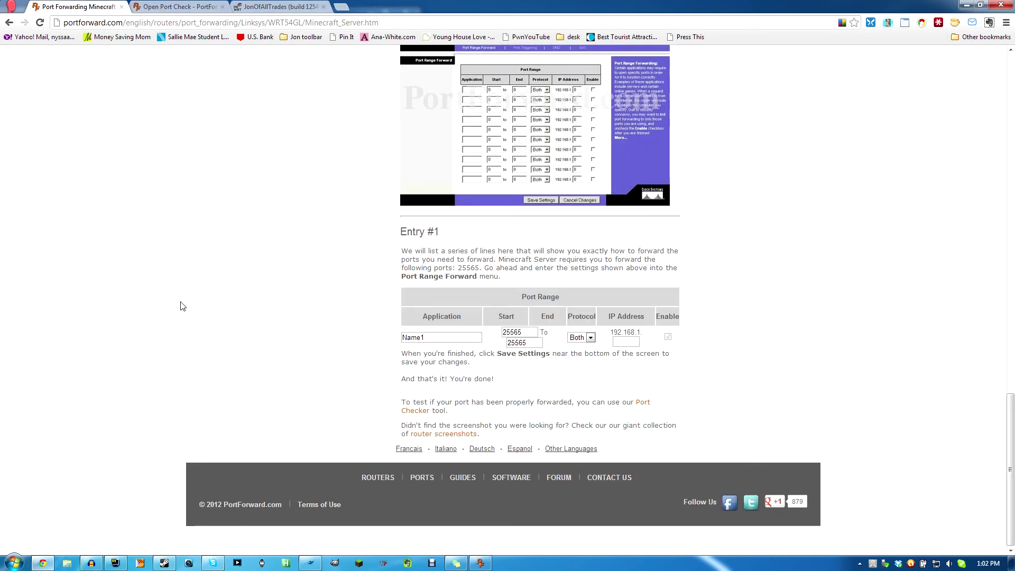
Open PortForward's Open Port Check page in a new tab, then restore the PFPortChecker window.
{"action": "middle_click", "coordinate": [418, 410]}
{"action": "left_click", "coordinate": [193, 4]}
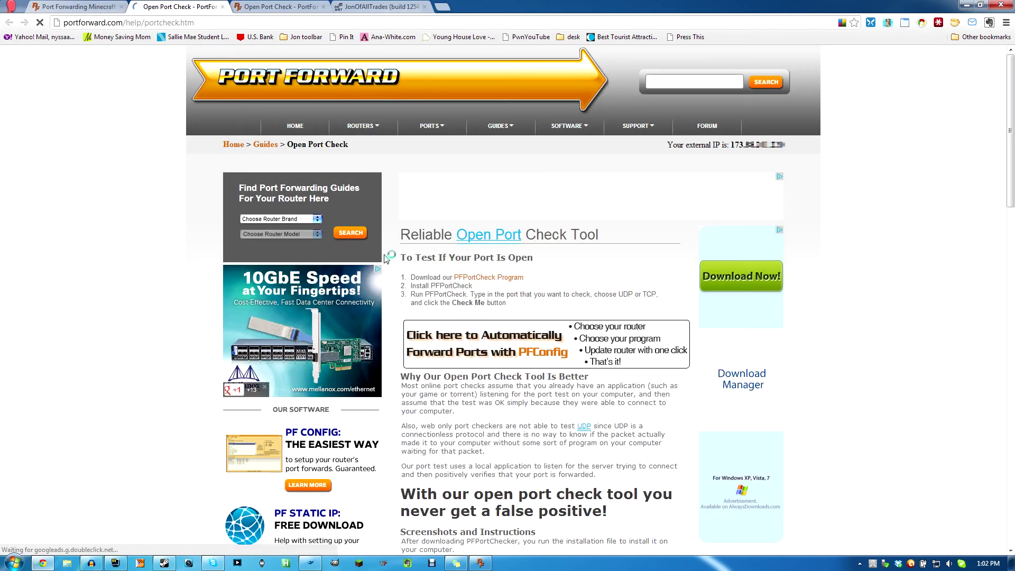
{"action": "scroll", "coordinate": [507, 285], "scroll_direction": "down", "scroll_amount": 4}
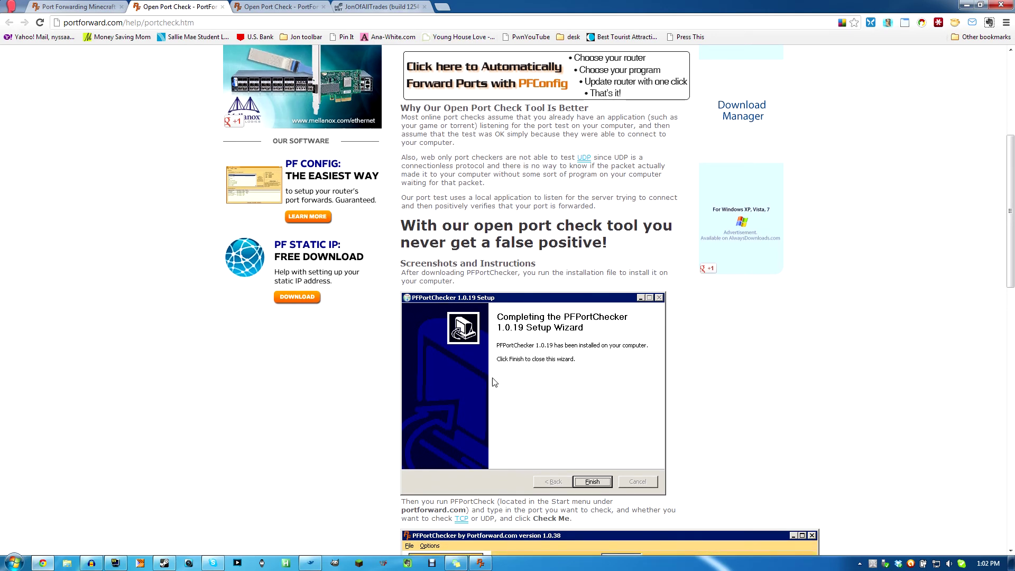
{"action": "mouse_move", "coordinate": [479, 564]}
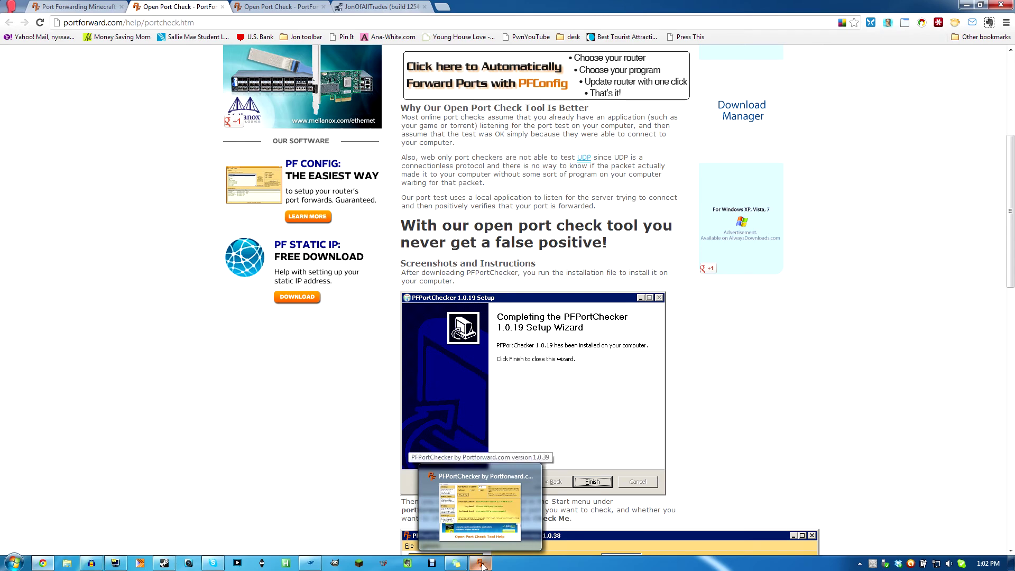
{"action": "left_click", "coordinate": [482, 561]}
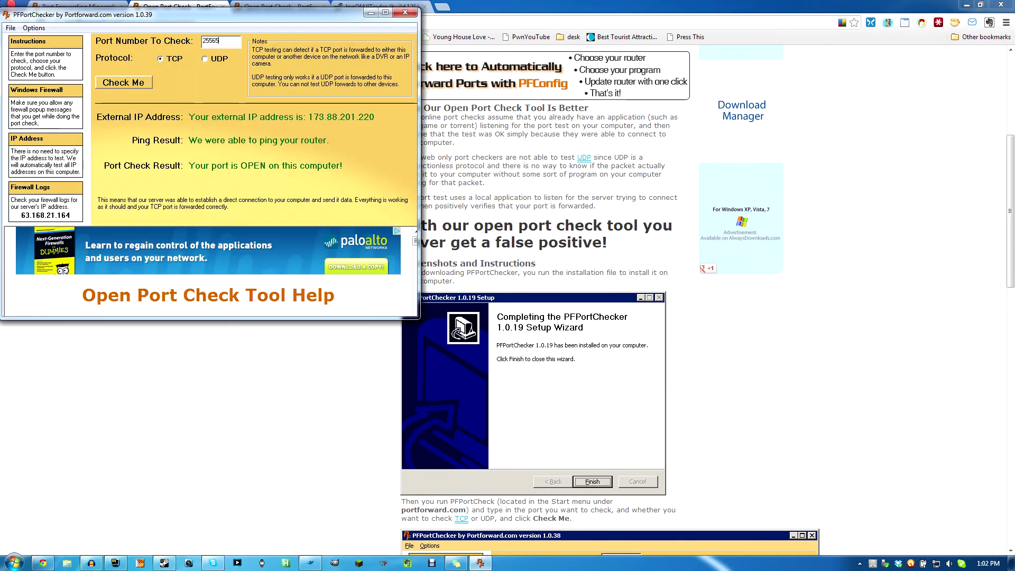
Confirm PFPortChecker shows TCP port 25565 as OPEN, then close it.
{"action": "double_click", "coordinate": [217, 40]}
{"action": "left_click_drag", "start_coordinate": [233, 14], "coordinate": [313, 68]}
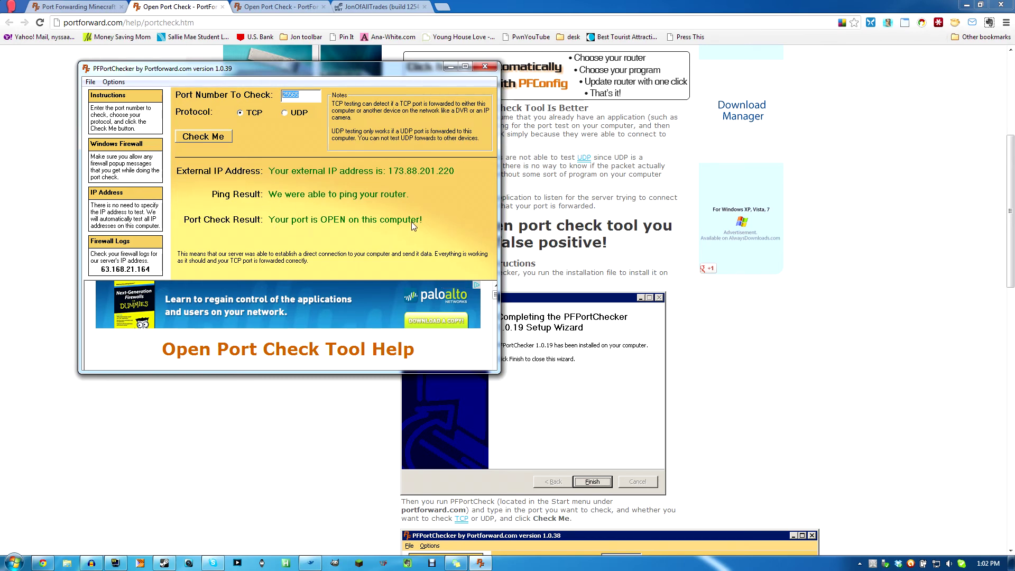
{"action": "left_click", "coordinate": [483, 68]}
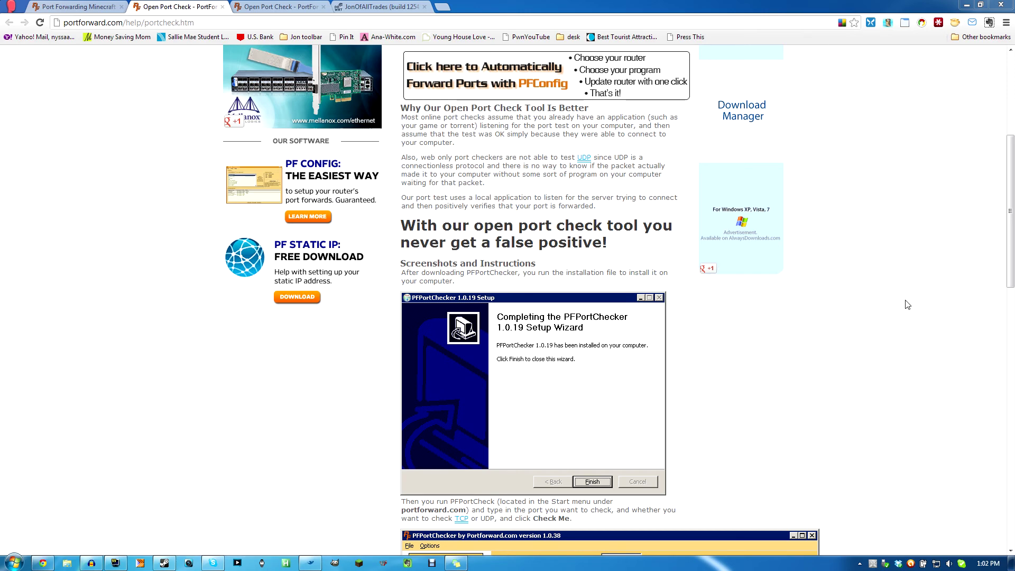
Return to the Minecraft port forwarding guide and minimise the browser to the desktop.
{"action": "scroll", "coordinate": [906, 299], "scroll_direction": "down", "scroll_amount": 8}
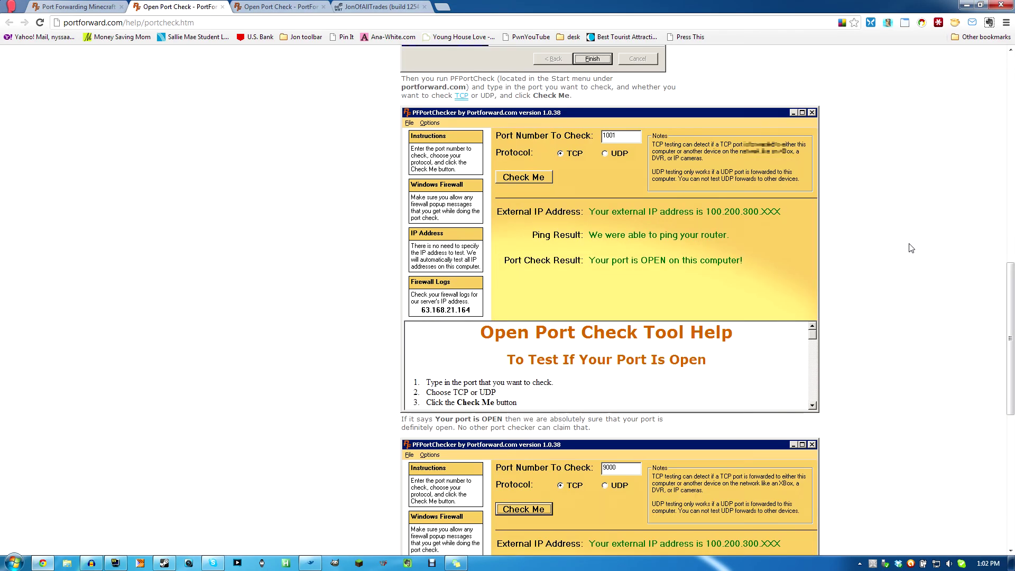
{"action": "scroll", "coordinate": [910, 247], "scroll_direction": "up", "scroll_amount": 13}
{"action": "scroll", "coordinate": [625, 281], "scroll_direction": "down", "scroll_amount": 7}
{"action": "scroll", "coordinate": [625, 282], "scroll_direction": "down", "scroll_amount": 12}
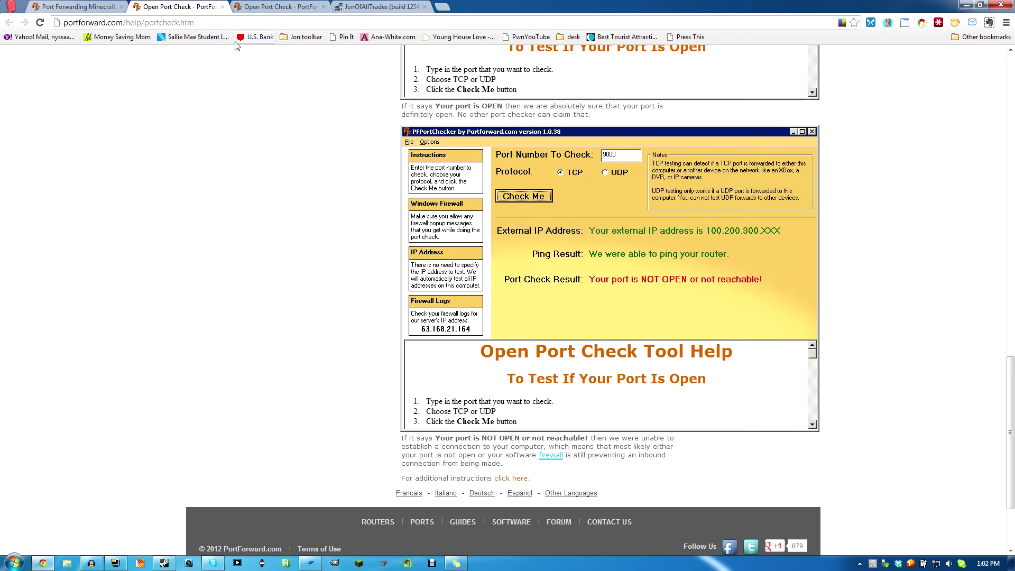
{"action": "key", "text": "ctrl+shift+Tab"}
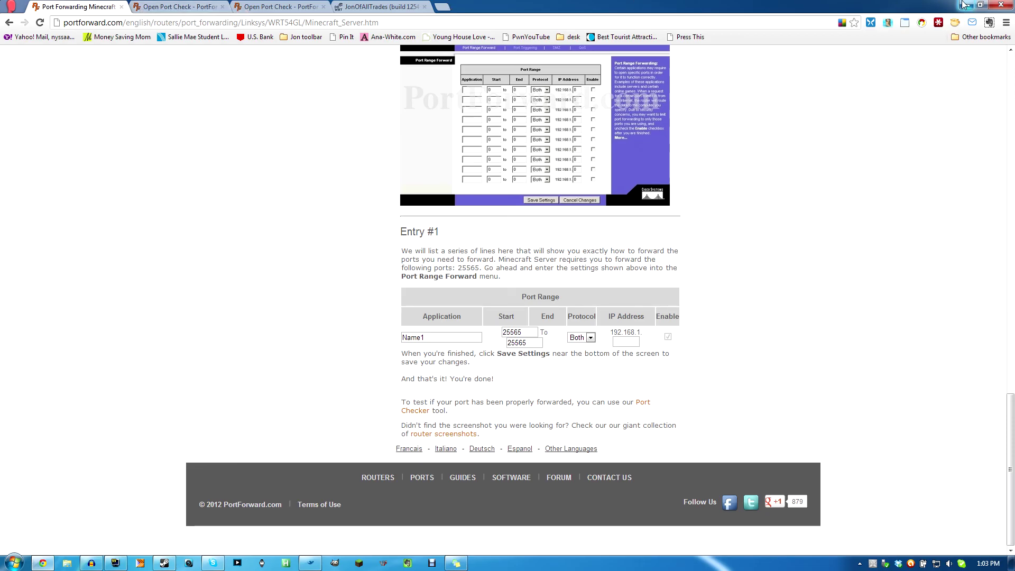
{"action": "left_click", "coordinate": [964, 5]}
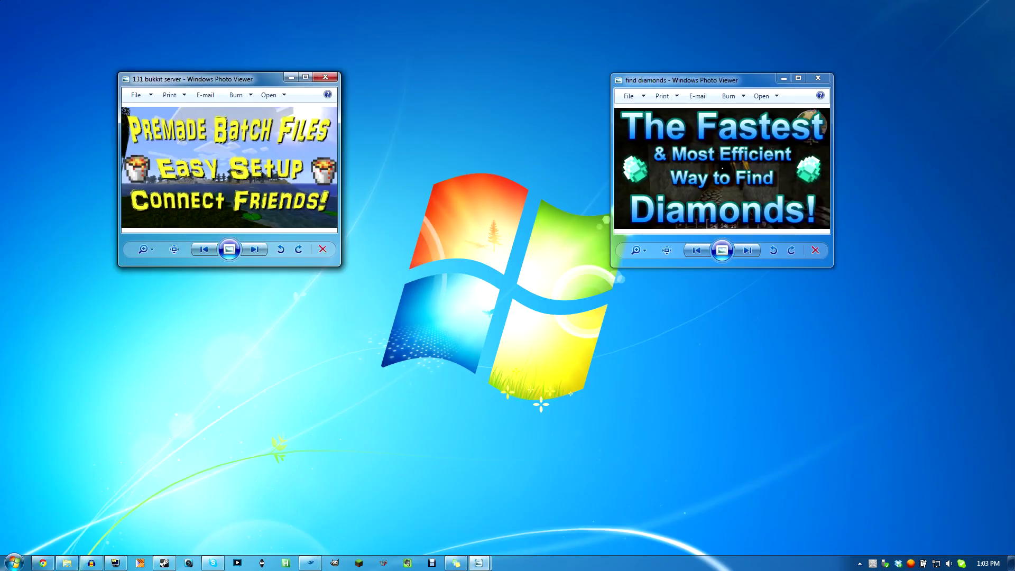